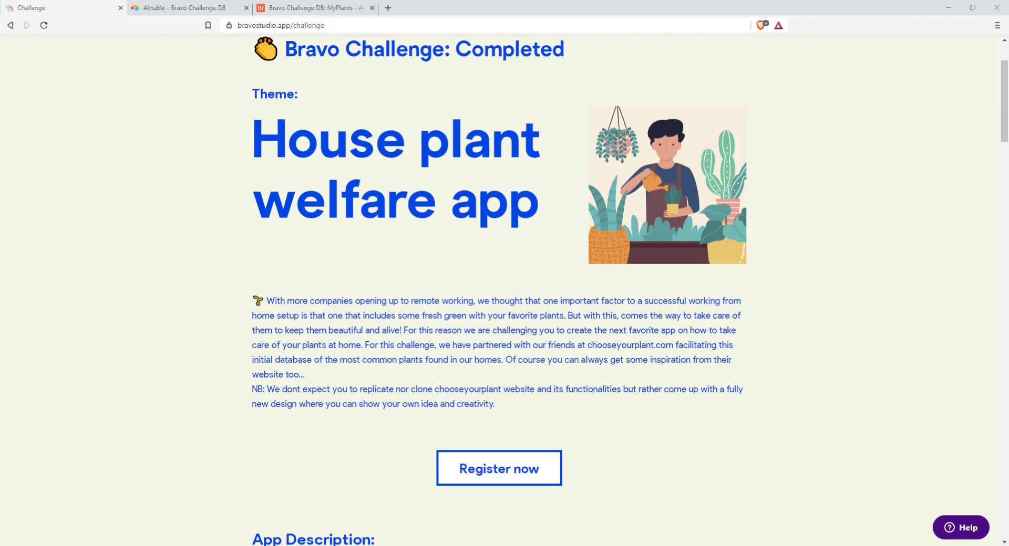
Review the Bravo Challenge page's house plant welfare theme, app description and challenge criteria
{"action": "left_click_drag", "start_coordinate": [272, 143], "coordinate": [466, 184]}
{"action": "left_click", "coordinate": [297, 73]}
{"action": "left_click_drag", "start_coordinate": [284, 49], "coordinate": [397, 53]}
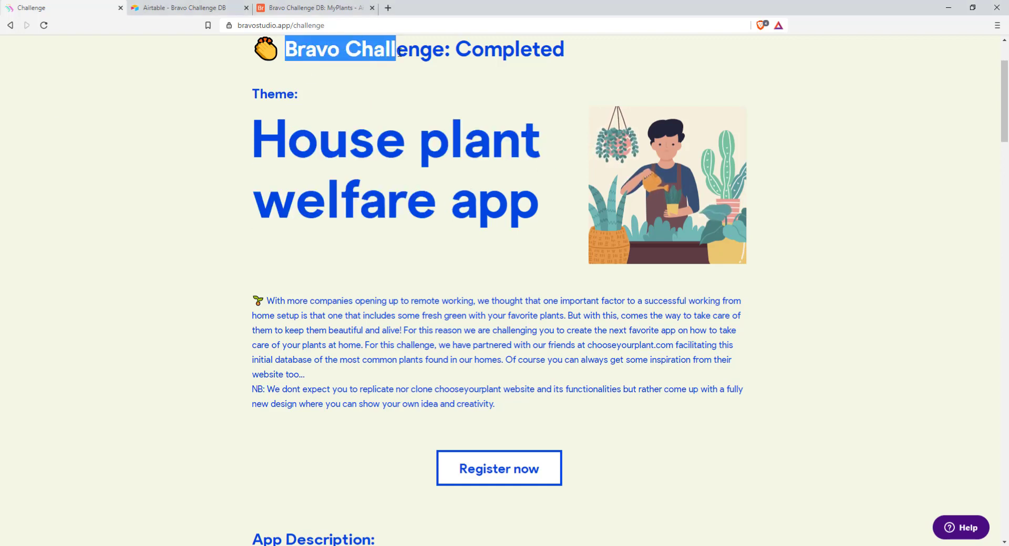
{"action": "left_click", "coordinate": [309, 262]}
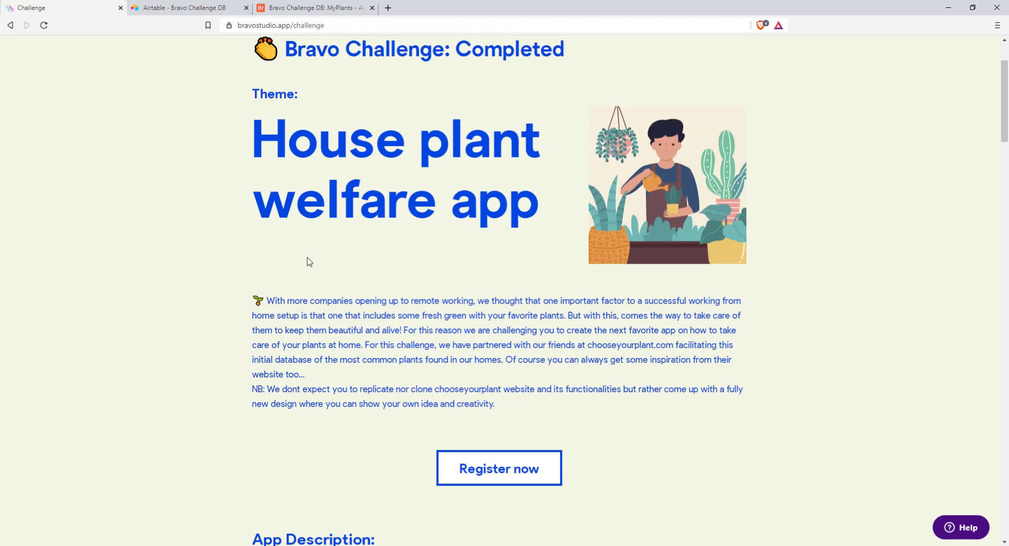
{"action": "scroll", "coordinate": [308, 260], "scroll_direction": "down", "scroll_amount": 1}
{"action": "scroll", "coordinate": [308, 257], "scroll_direction": "down", "scroll_amount": 6}
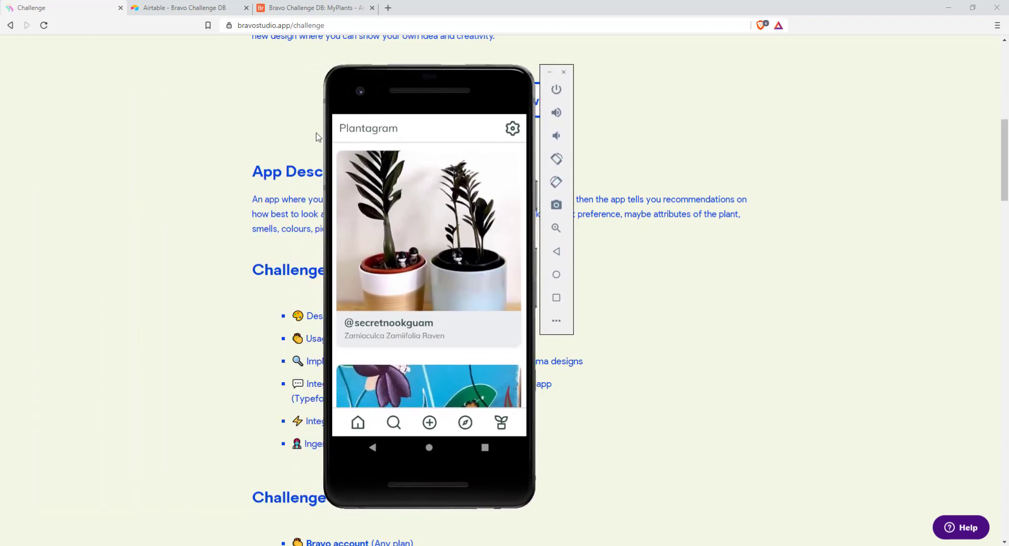
Switch to the Plantagram app in the Android emulator and browse the plant photo posts in its home feed
{"action": "left_click_drag", "start_coordinate": [426, 269], "coordinate": [423, 192]}
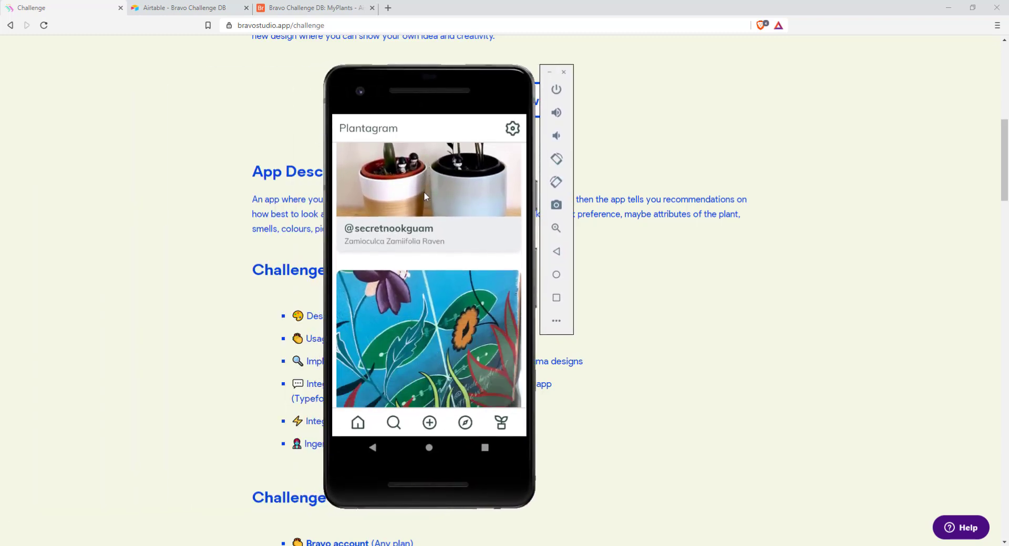
{"action": "left_click_drag", "start_coordinate": [435, 230], "coordinate": [443, 295]}
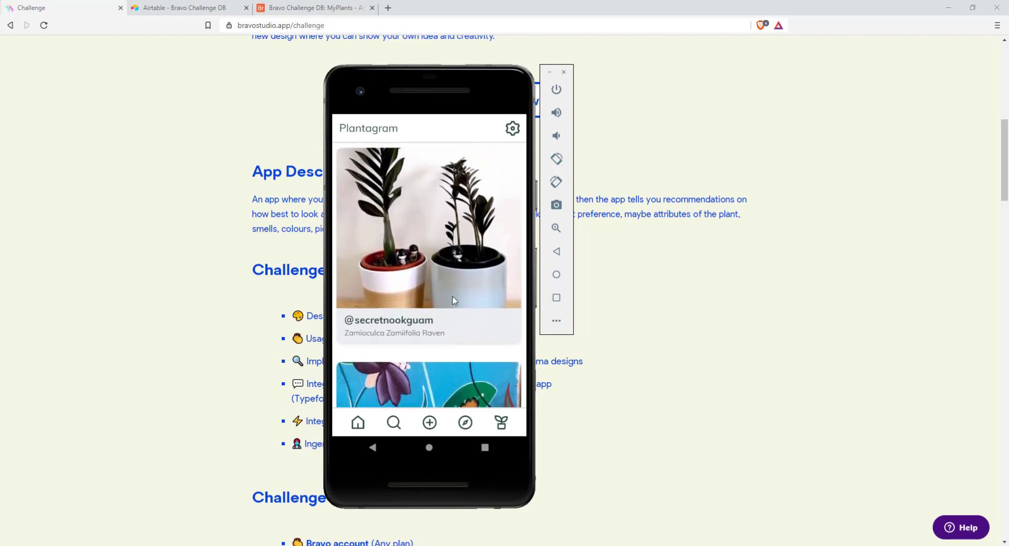
{"action": "left_click_drag", "start_coordinate": [468, 357], "coordinate": [471, 272]}
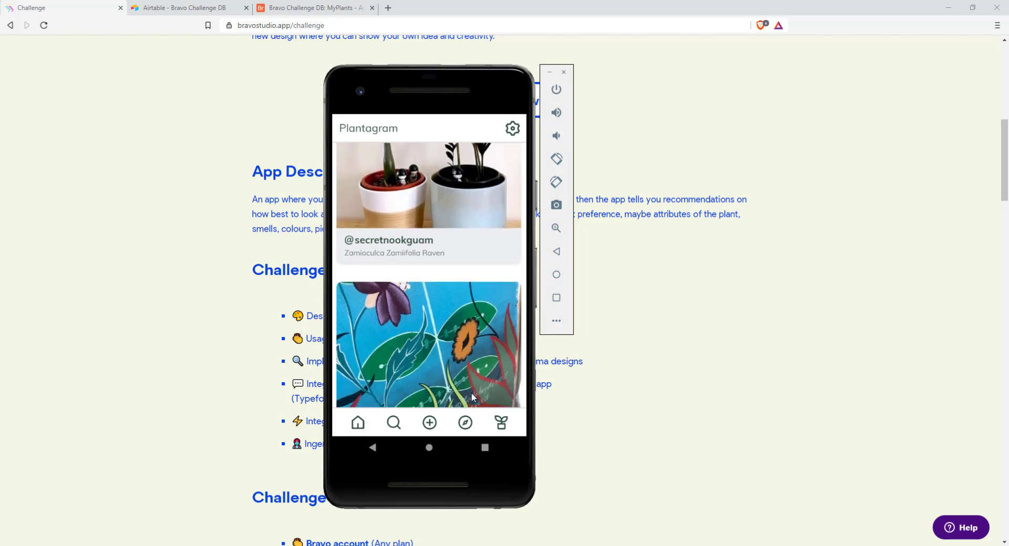
{"action": "left_click_drag", "start_coordinate": [470, 379], "coordinate": [472, 283]}
{"action": "left_click_drag", "start_coordinate": [470, 362], "coordinate": [464, 236]}
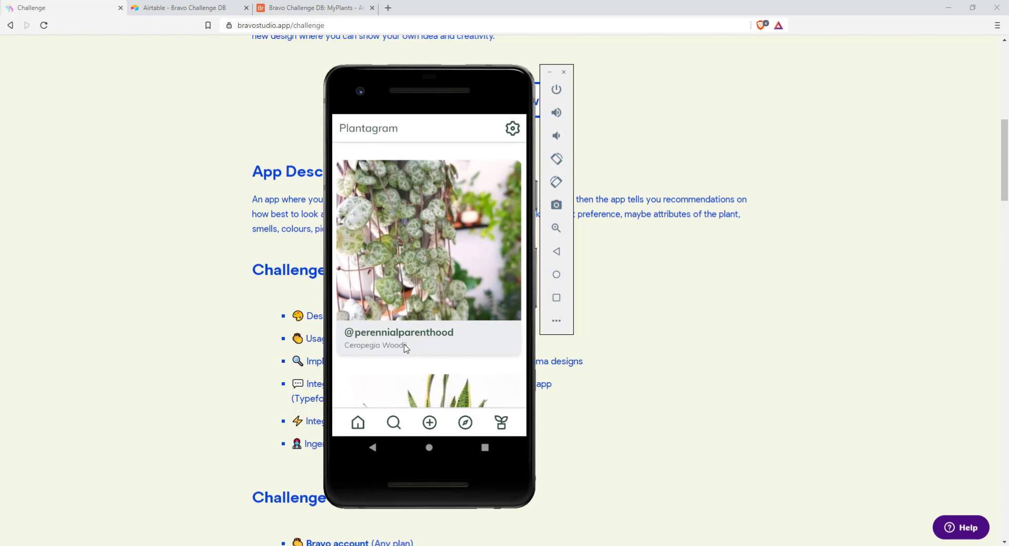
{"action": "left_click_drag", "start_coordinate": [431, 230], "coordinate": [445, 411]}
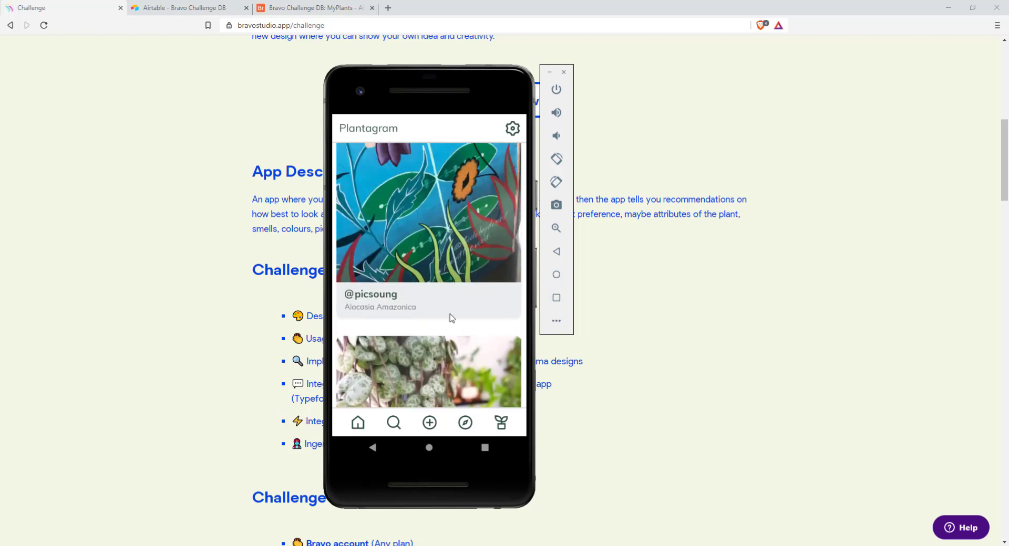
{"action": "left_click_drag", "start_coordinate": [443, 367], "coordinate": [446, 422]}
Open the Upload form, look through its picture, plant and username questions, and return to the home feed
{"action": "left_click", "coordinate": [429, 424]}
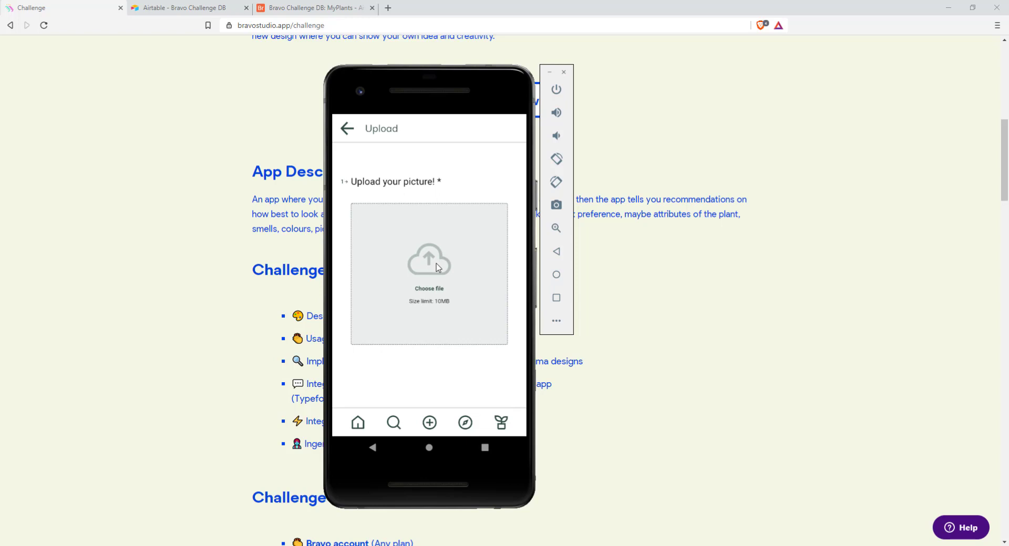
{"action": "left_click_drag", "start_coordinate": [457, 335], "coordinate": [455, 232]}
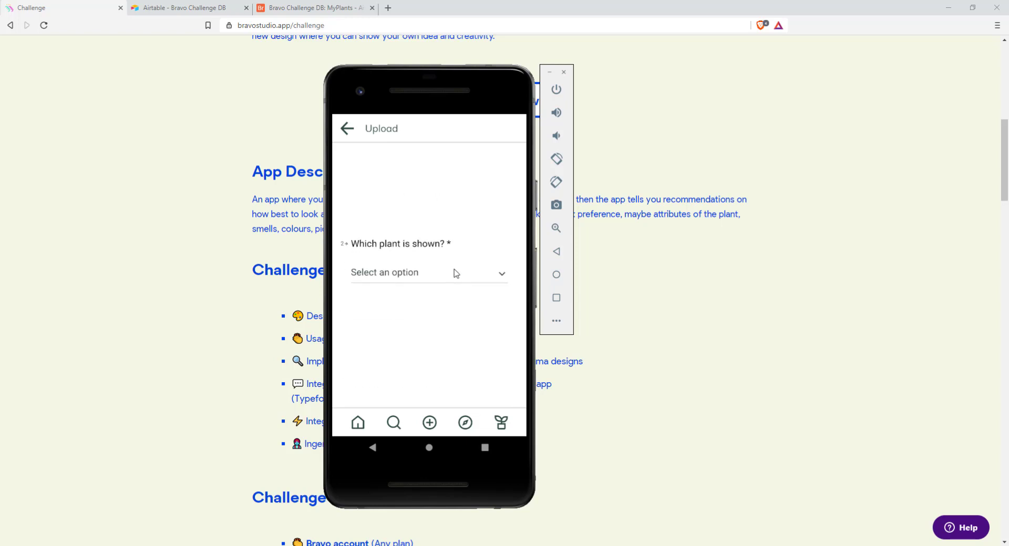
{"action": "left_click", "coordinate": [435, 274]}
{"action": "scroll", "coordinate": [434, 289], "scroll_direction": "down", "scroll_amount": 1}
{"action": "left_click", "coordinate": [398, 181]}
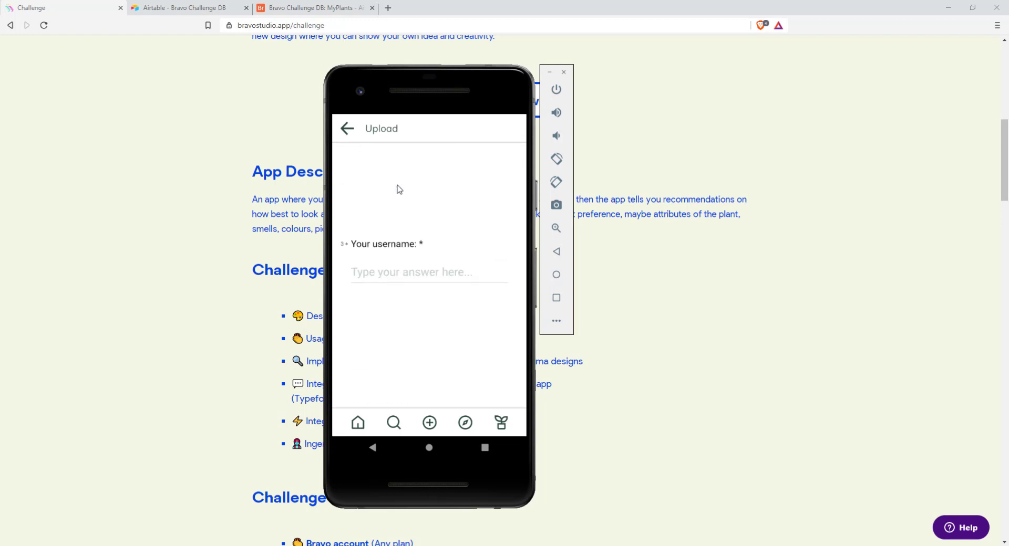
{"action": "left_click", "coordinate": [380, 272]}
{"action": "left_click", "coordinate": [473, 223]}
{"action": "left_click", "coordinate": [358, 424]}
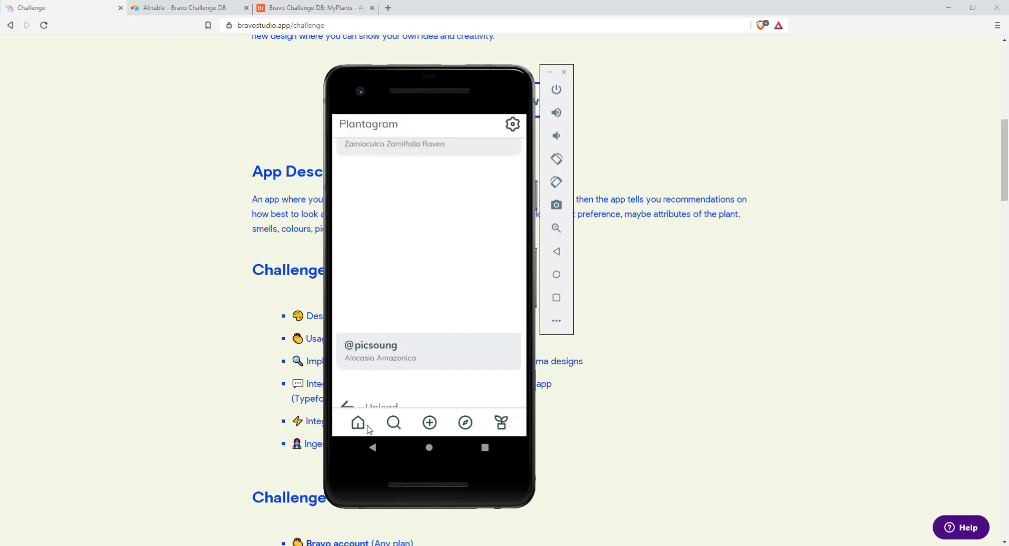
Open the Plants list, read the Ficus Lyrata description, tips and care information, and return to the list
{"action": "left_click", "coordinate": [393, 426]}
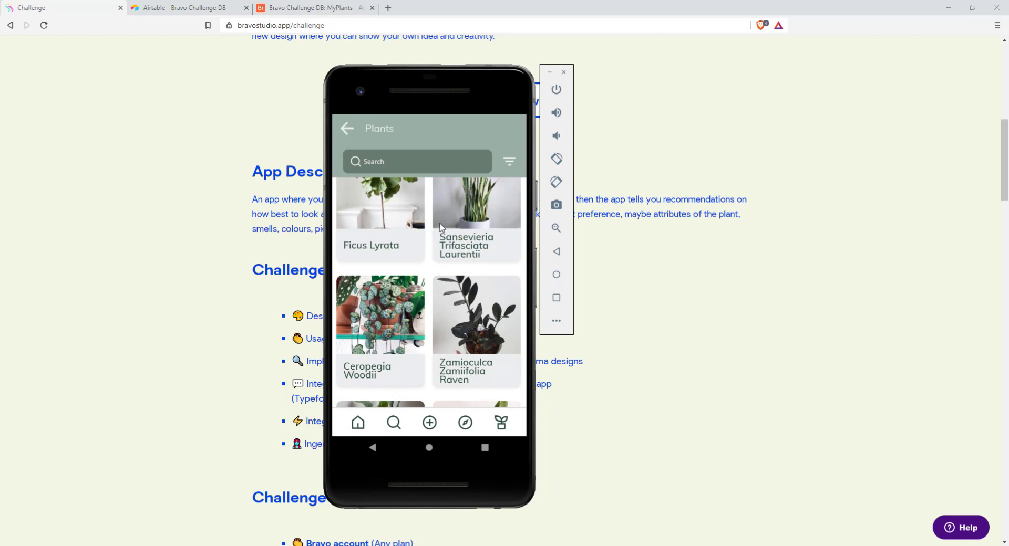
{"action": "left_click_drag", "start_coordinate": [440, 219], "coordinate": [443, 317]}
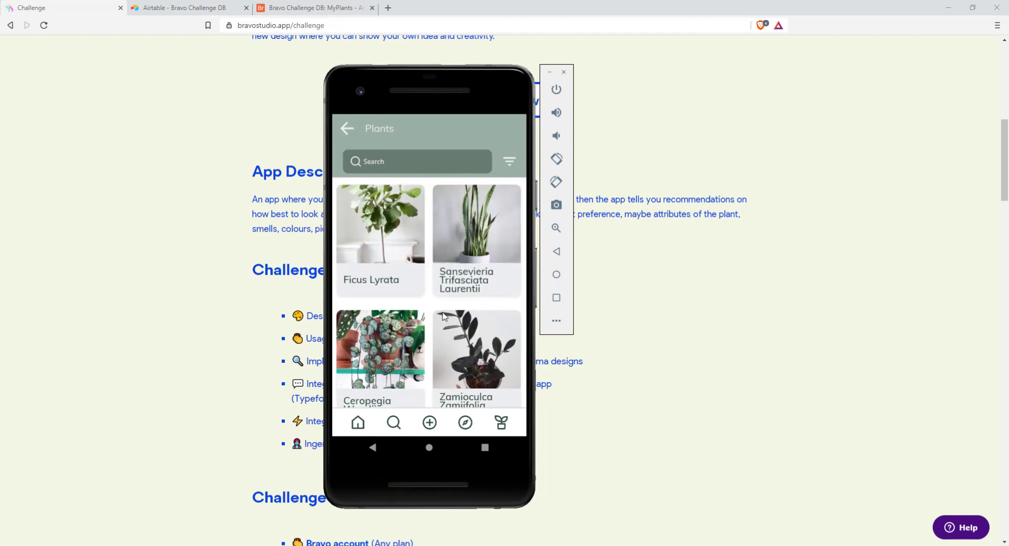
{"action": "left_click", "coordinate": [385, 219]}
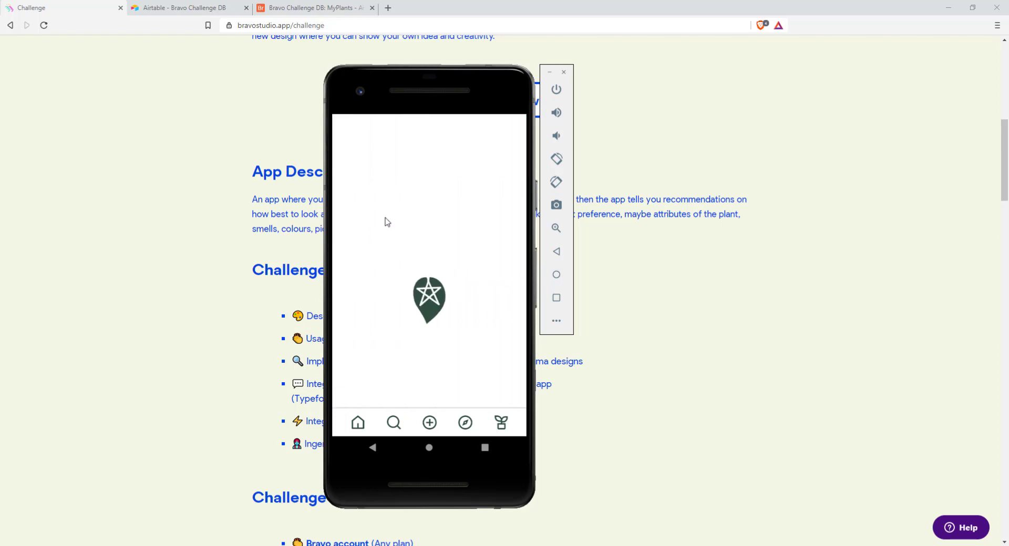
{"action": "scroll", "coordinate": [418, 227], "scroll_direction": "down", "scroll_amount": 2}
{"action": "scroll", "coordinate": [419, 227], "scroll_direction": "down", "scroll_amount": 6}
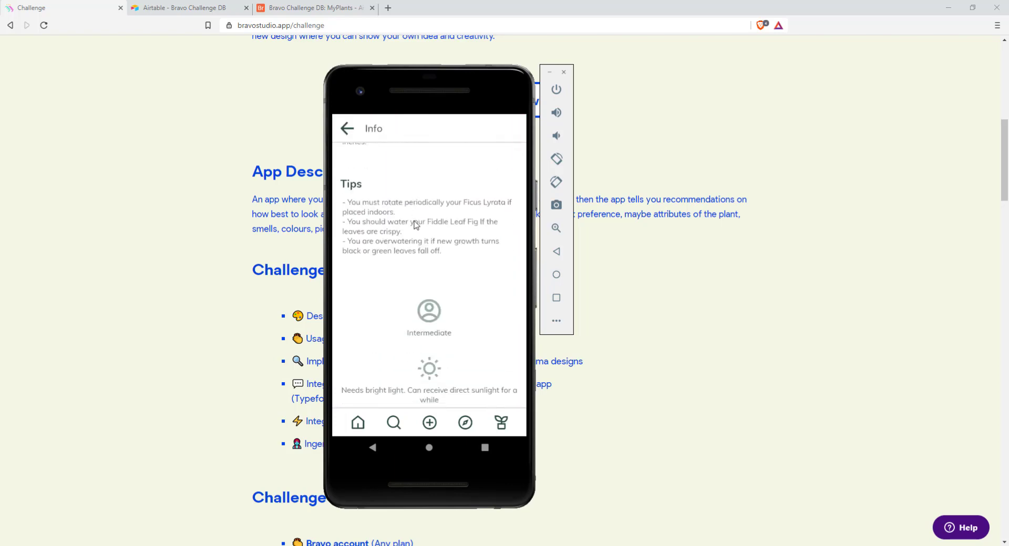
{"action": "scroll", "coordinate": [415, 250], "scroll_direction": "down", "scroll_amount": 3}
{"action": "left_click", "coordinate": [347, 129]}
Search the Plants list for "a" and clear the search
{"action": "left_click", "coordinate": [392, 162]}
{"action": "type", "text": "a"}
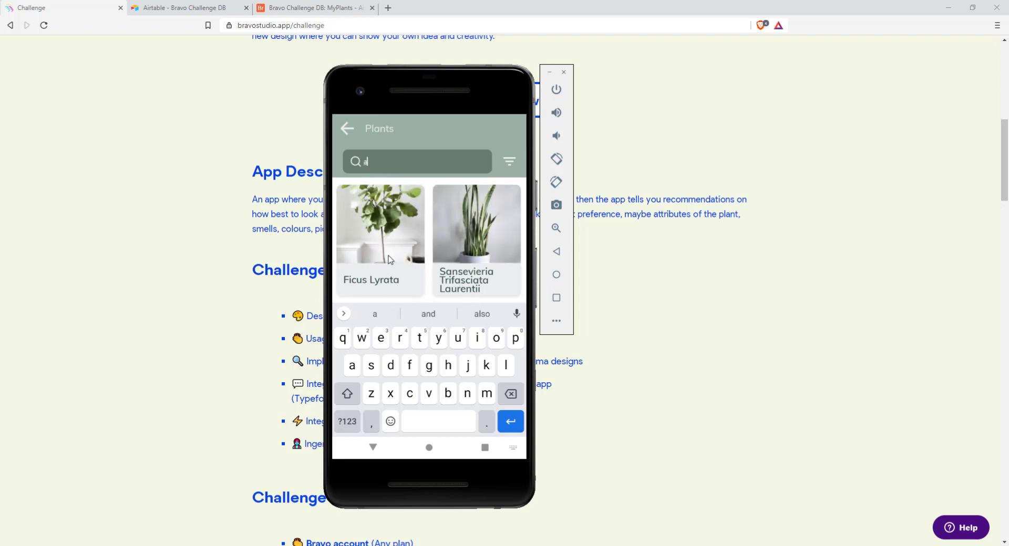
{"action": "key", "text": "BackSpace"}
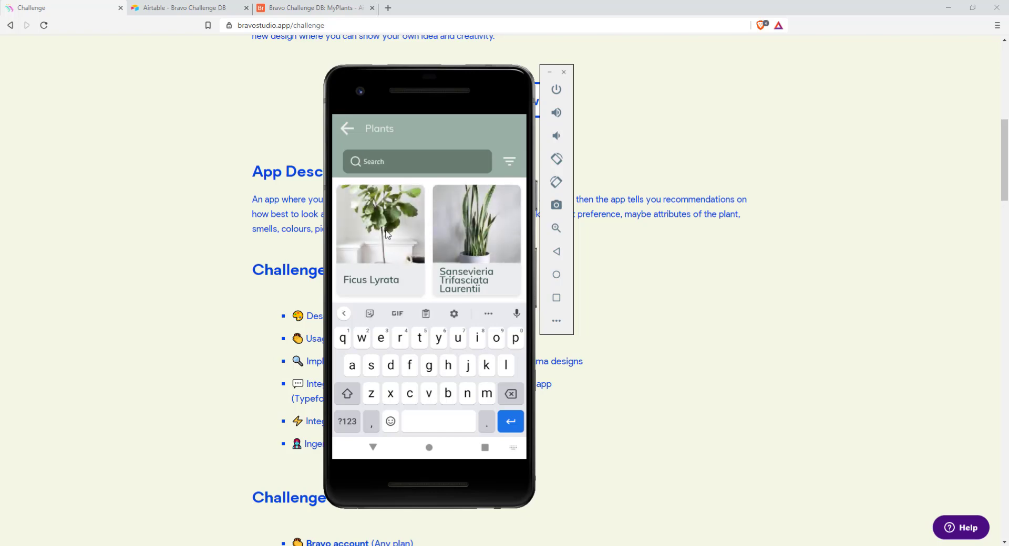
Sort the plants by difficulty with the easy ones first, and view the Alocasia Melo care information
{"action": "left_click", "coordinate": [512, 162]}
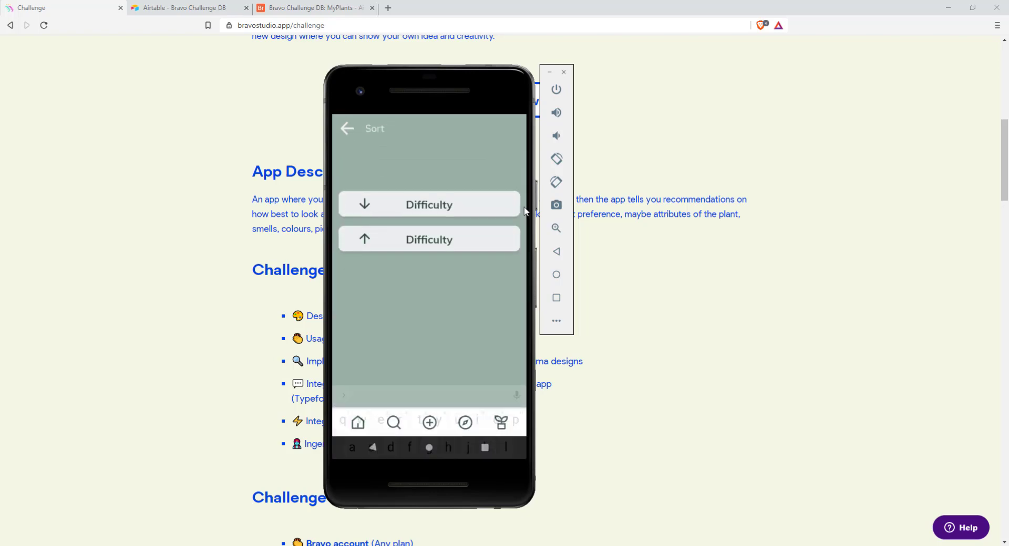
{"action": "left_click", "coordinate": [431, 206]}
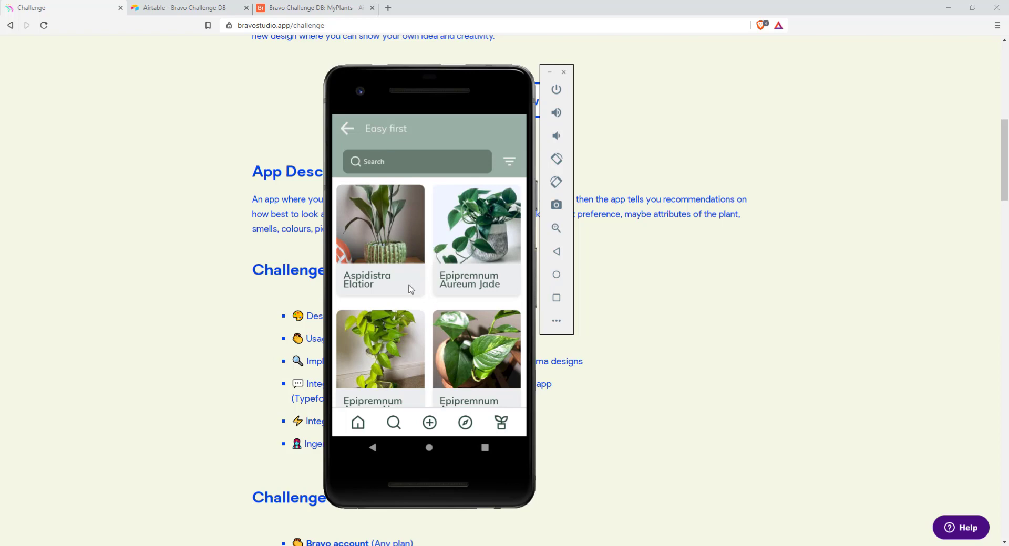
{"action": "scroll", "coordinate": [405, 272], "scroll_direction": "down", "scroll_amount": 5}
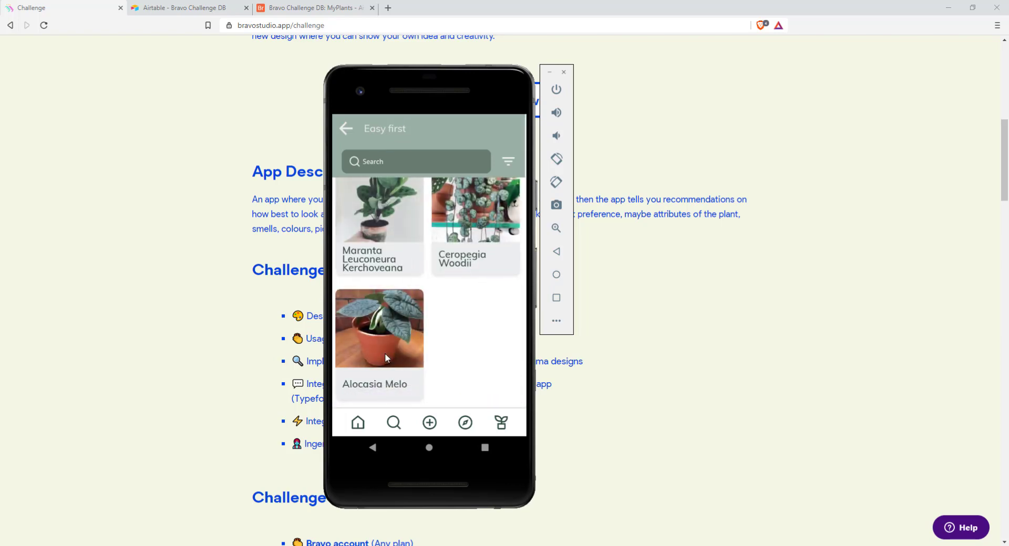
{"action": "left_click", "coordinate": [385, 354]}
{"action": "left_click_drag", "start_coordinate": [448, 355], "coordinate": [450, 193]}
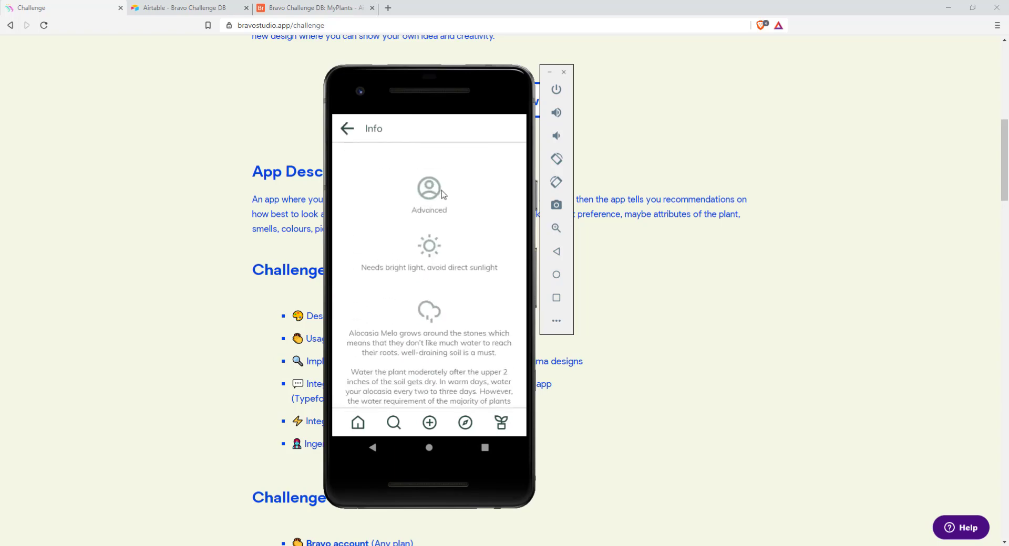
{"action": "left_click", "coordinate": [346, 129]}
Open the Explore categories, browse the Low Light Plants collection, and return to Explore
{"action": "left_click", "coordinate": [465, 423]}
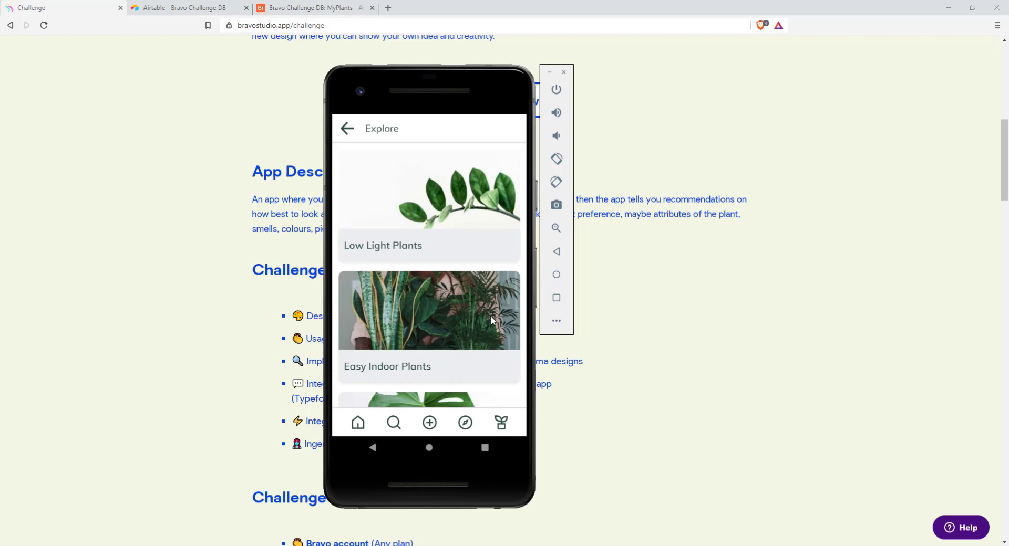
{"action": "left_click_drag", "start_coordinate": [491, 316], "coordinate": [486, 255]}
{"action": "left_click_drag", "start_coordinate": [486, 293], "coordinate": [484, 363]}
{"action": "left_click", "coordinate": [446, 204]}
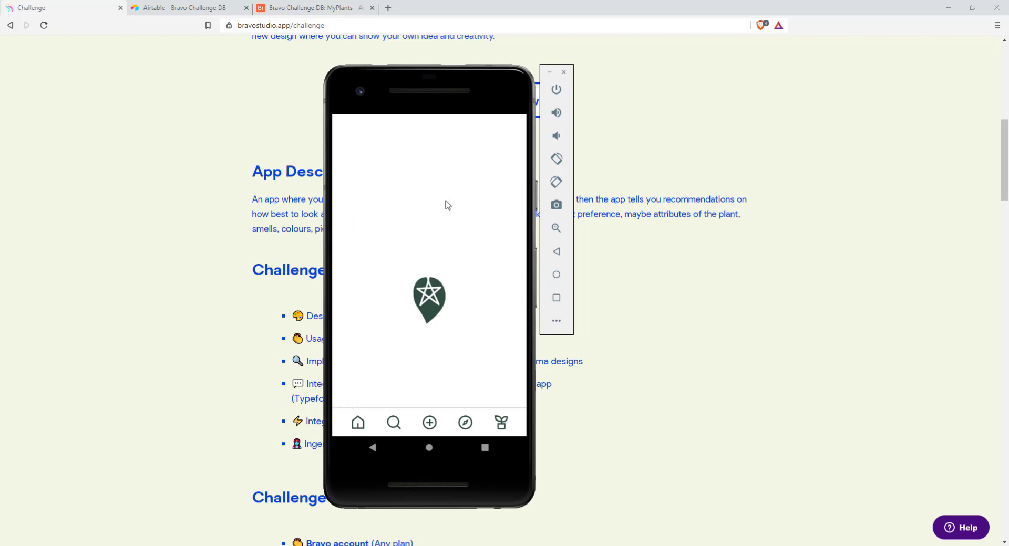
{"action": "left_click_drag", "start_coordinate": [432, 274], "coordinate": [431, 150]}
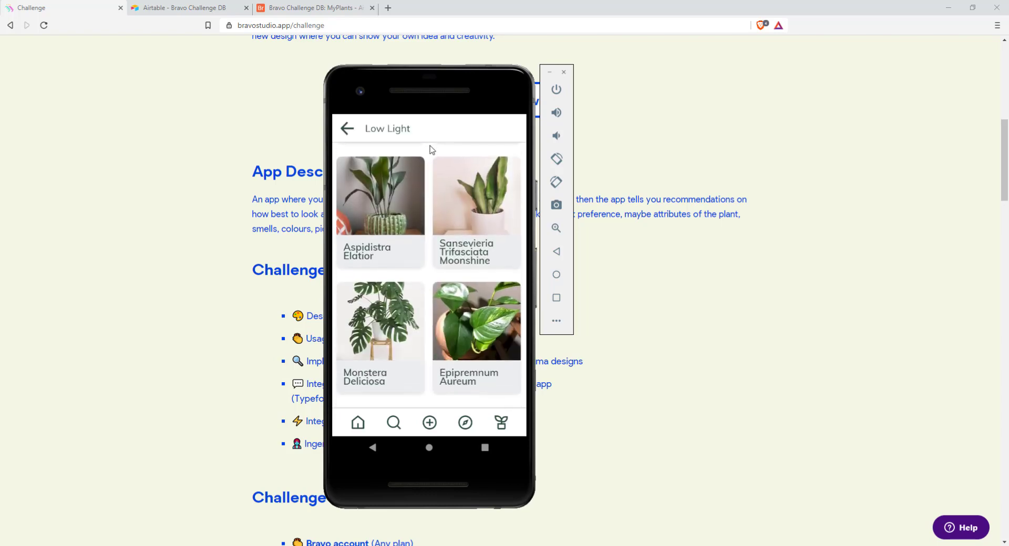
{"action": "scroll", "coordinate": [435, 189], "scroll_direction": "down", "scroll_amount": 5}
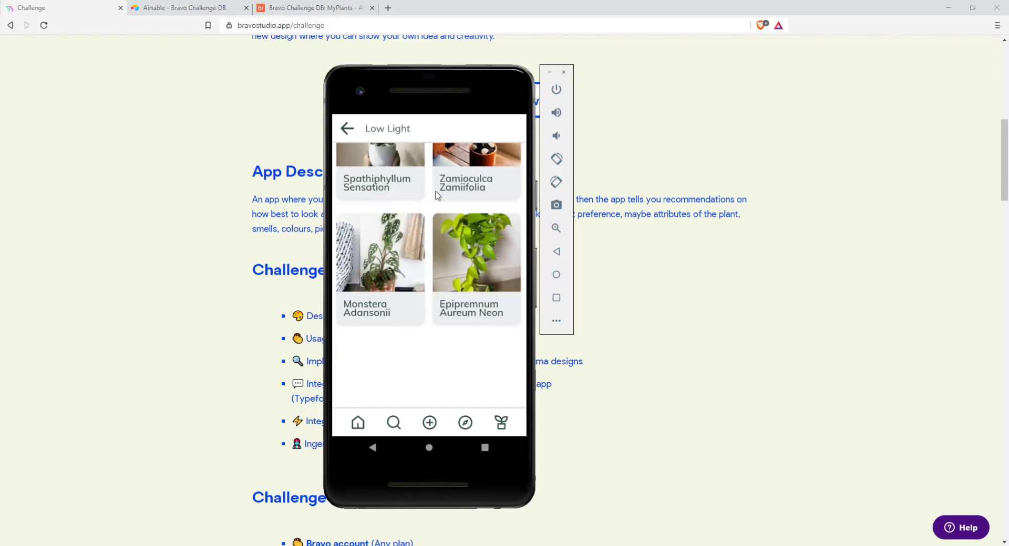
{"action": "scroll", "coordinate": [415, 179], "scroll_direction": "up", "scroll_amount": 5}
{"action": "left_click", "coordinate": [347, 128]}
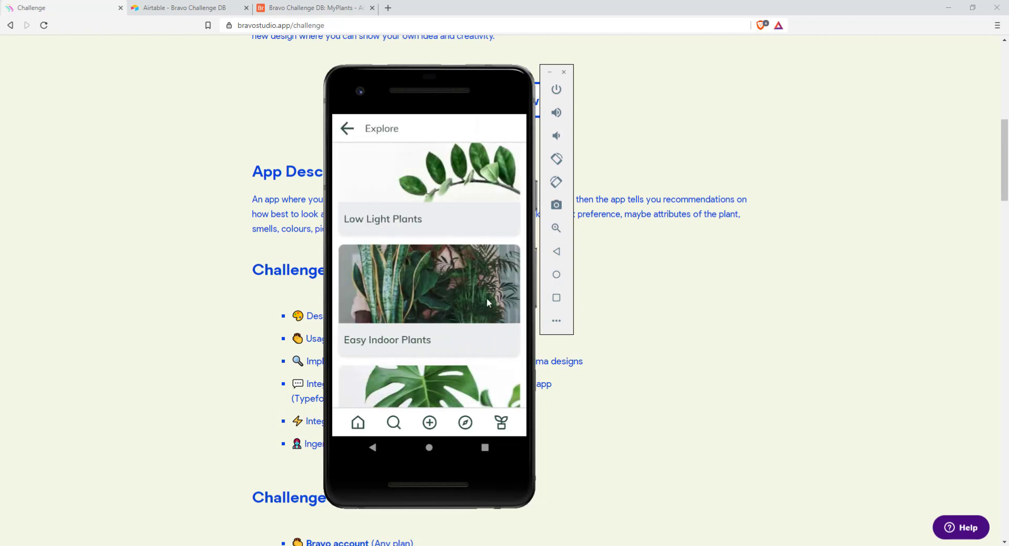
View the Tall Indoor Plants collection, and go back out of Explore to the Plants list
{"action": "scroll", "coordinate": [493, 317], "scroll_direction": "down", "scroll_amount": 10}
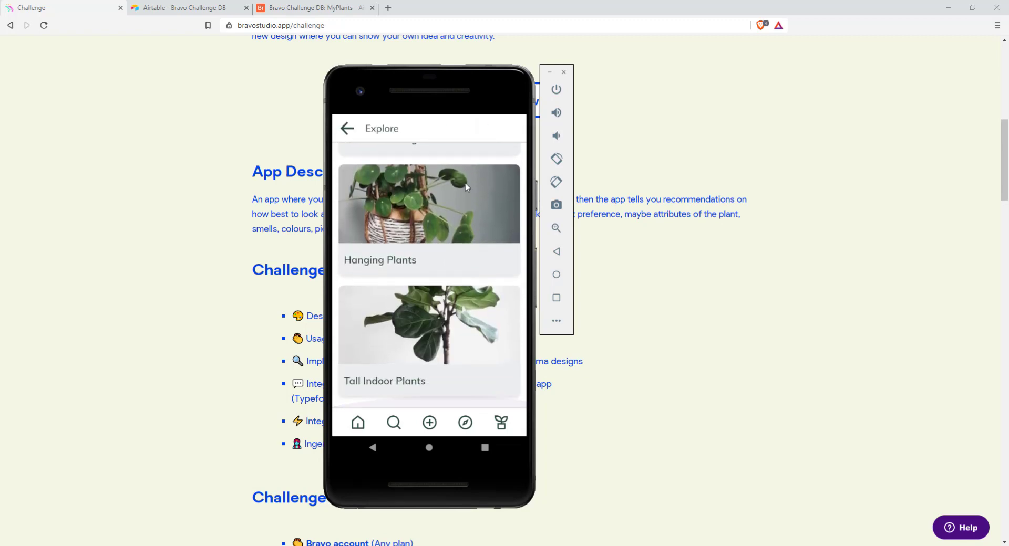
{"action": "left_click", "coordinate": [465, 367]}
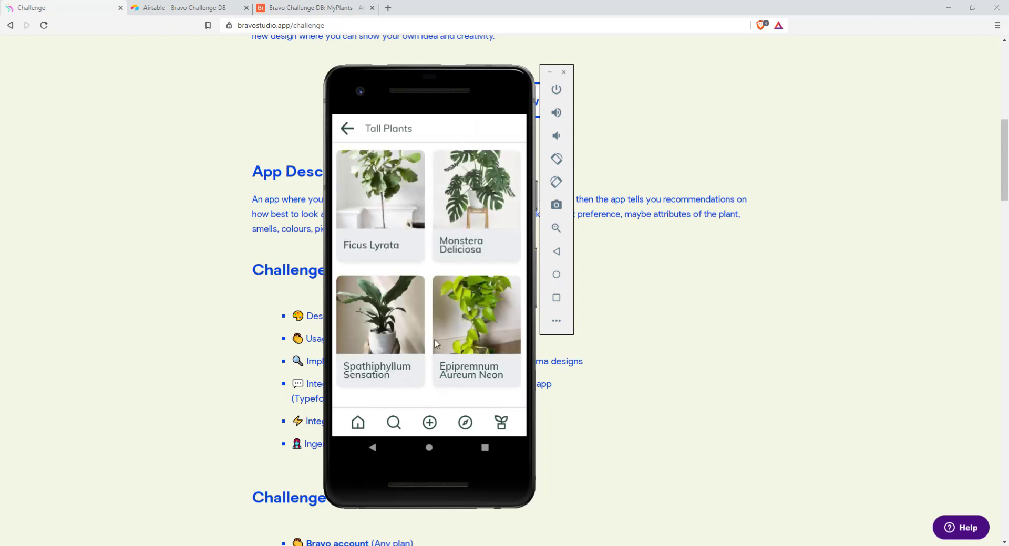
{"action": "left_click_drag", "start_coordinate": [436, 341], "coordinate": [483, 368]}
{"action": "left_click", "coordinate": [348, 129]}
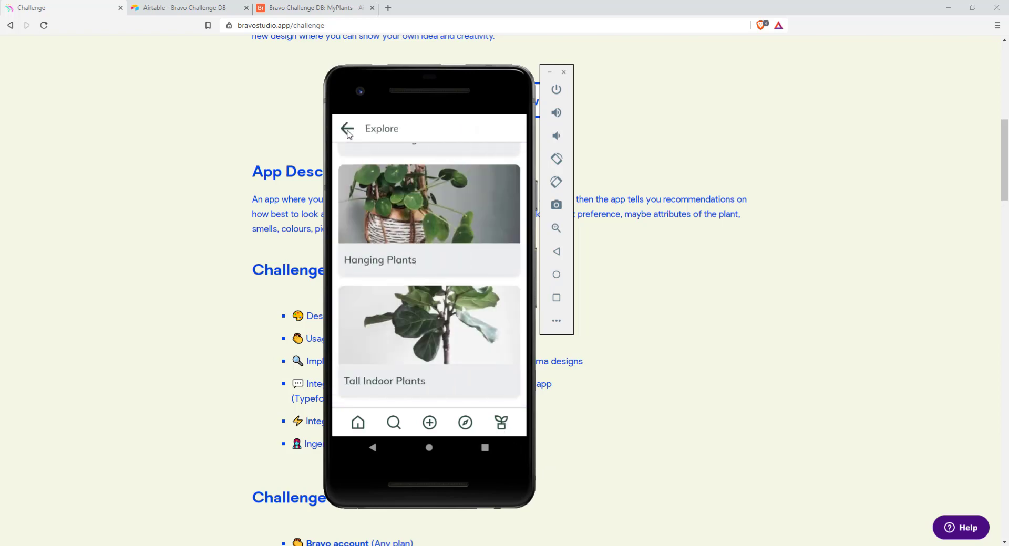
{"action": "left_click", "coordinate": [348, 129]}
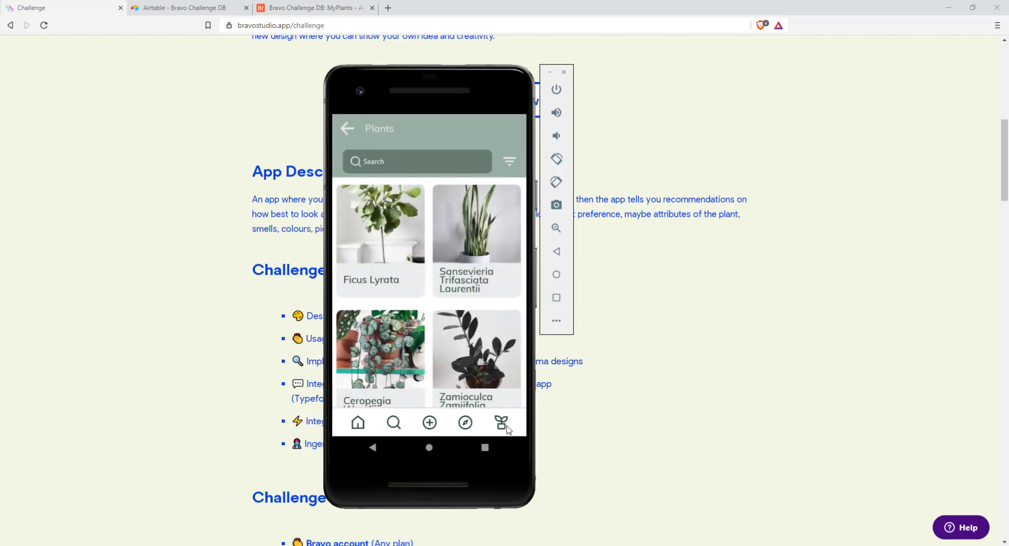
Open My Plants, search the saved plants for "p", and clear the search
{"action": "left_click", "coordinate": [501, 426]}
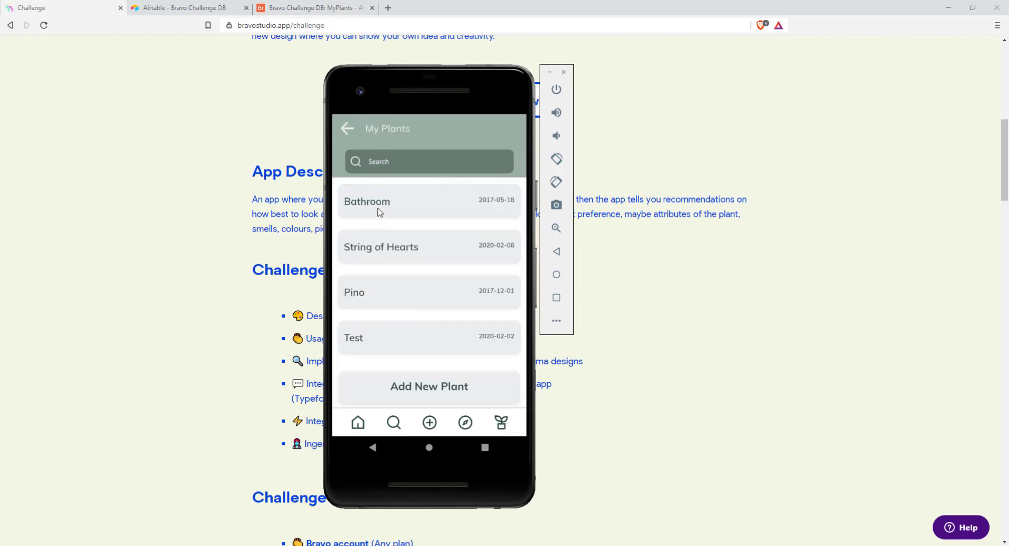
{"action": "left_click_drag", "start_coordinate": [462, 294], "coordinate": [462, 265]}
{"action": "left_click", "coordinate": [407, 159]}
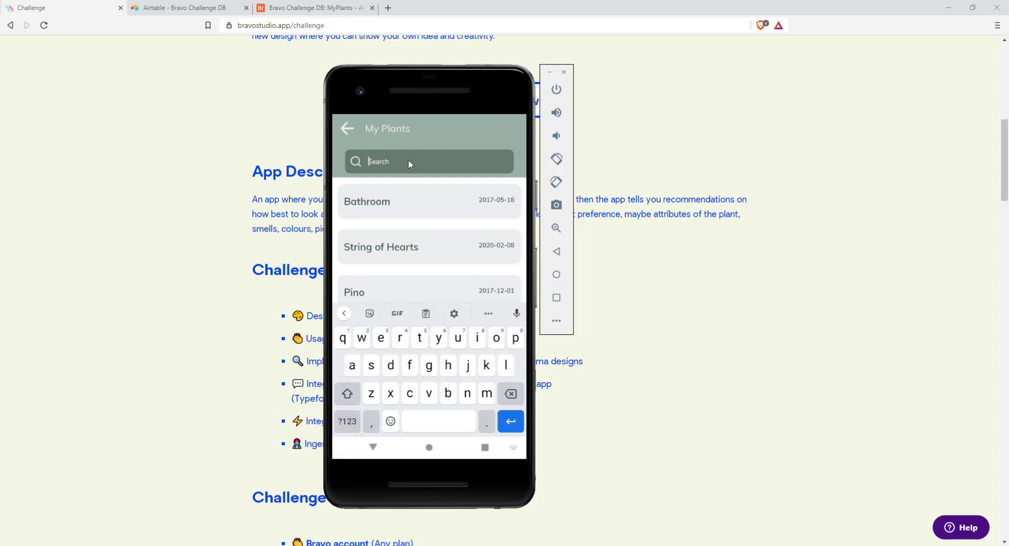
{"action": "type", "text": "p"}
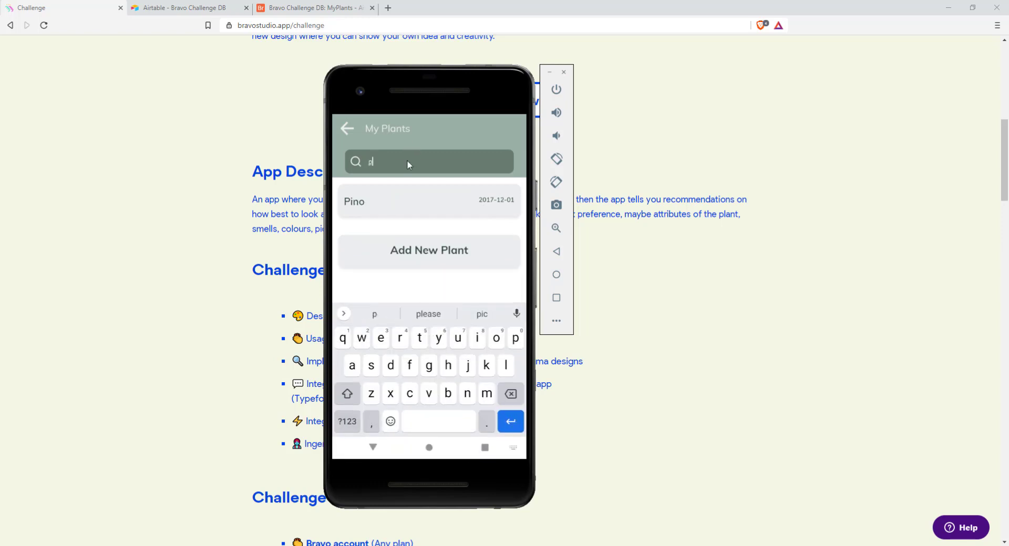
{"action": "key", "text": "BackSpace"}
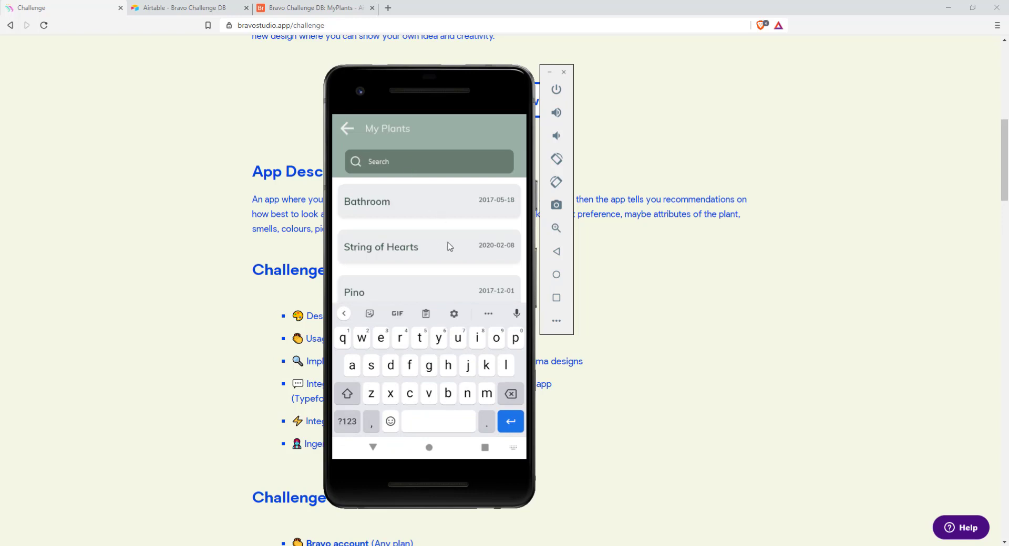
Add a new plant named "R" with the Since date 2020-09-08 to My Plants
{"action": "left_click", "coordinate": [374, 448]}
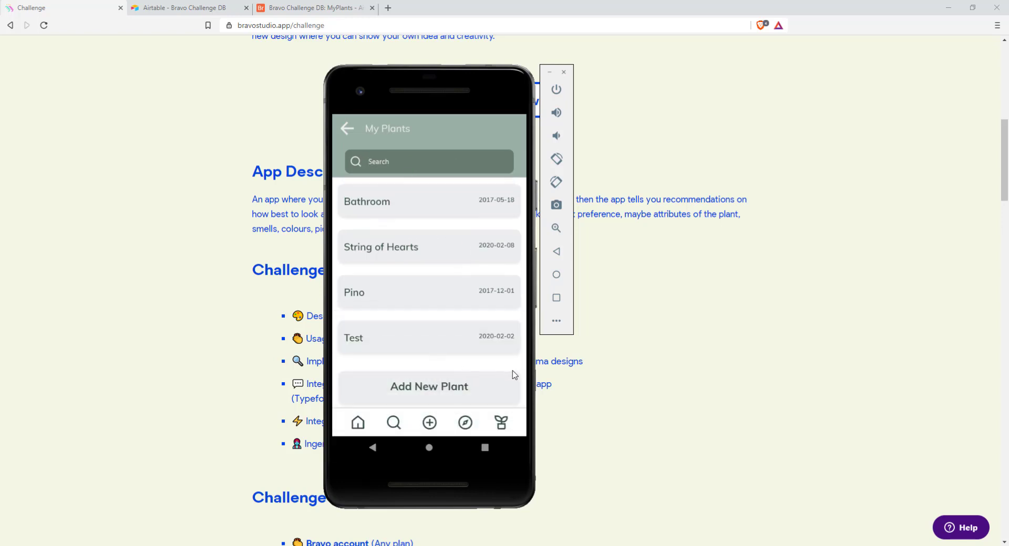
{"action": "left_click", "coordinate": [450, 386]}
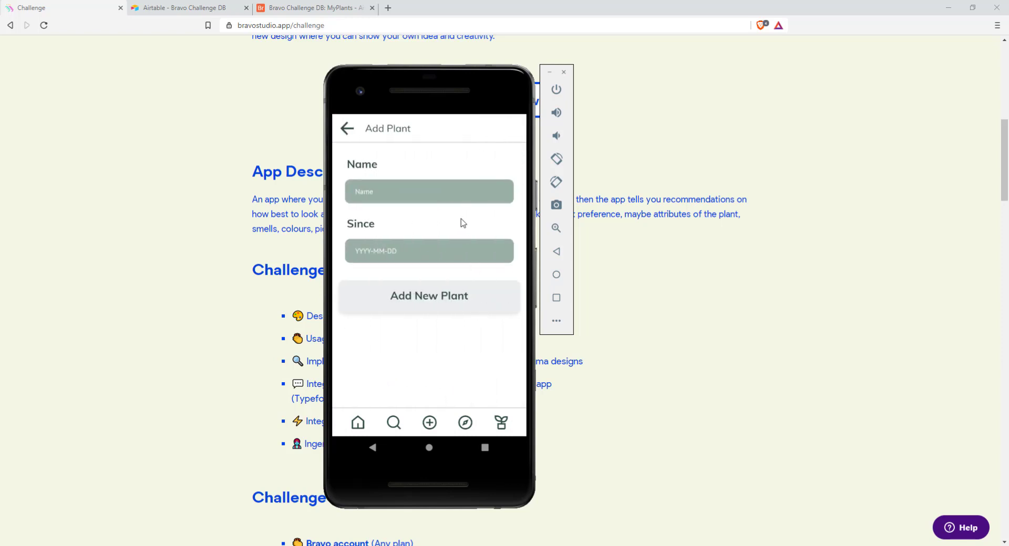
{"action": "left_click", "coordinate": [382, 195]}
{"action": "type", "text": "R"}
{"action": "left_click", "coordinate": [390, 249]}
{"action": "left_click", "coordinate": [425, 314]}
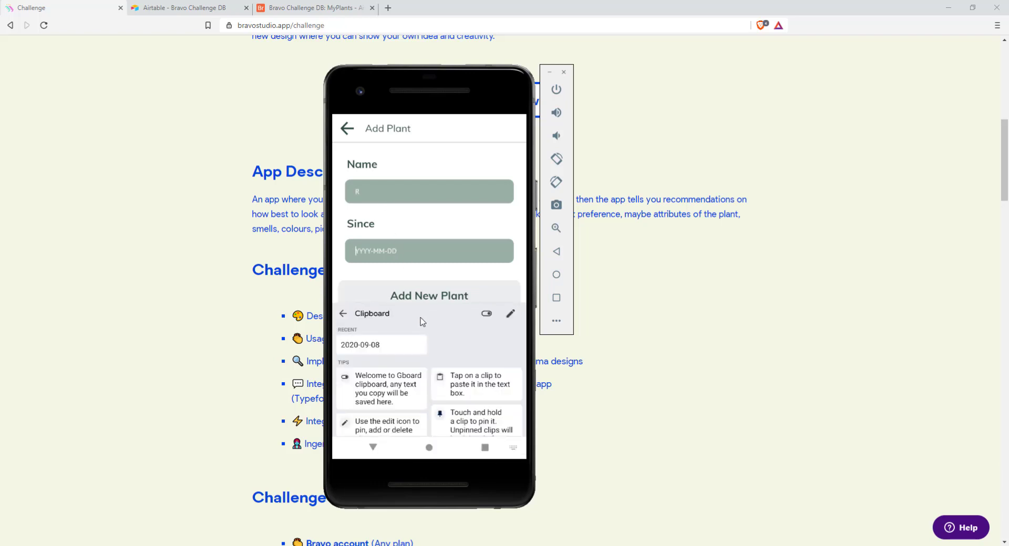
{"action": "left_click", "coordinate": [415, 347]}
{"action": "left_click", "coordinate": [342, 315]}
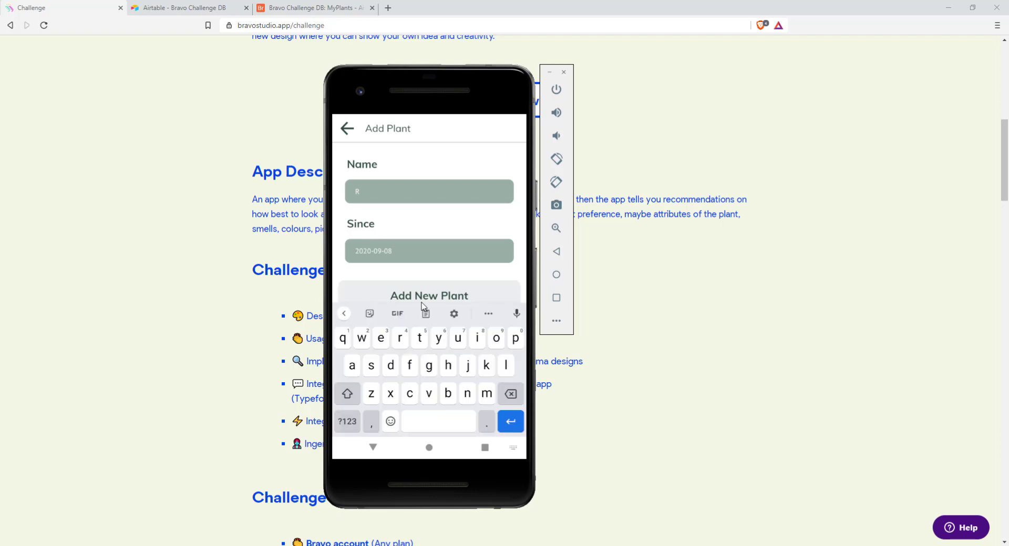
{"action": "left_click", "coordinate": [500, 293]}
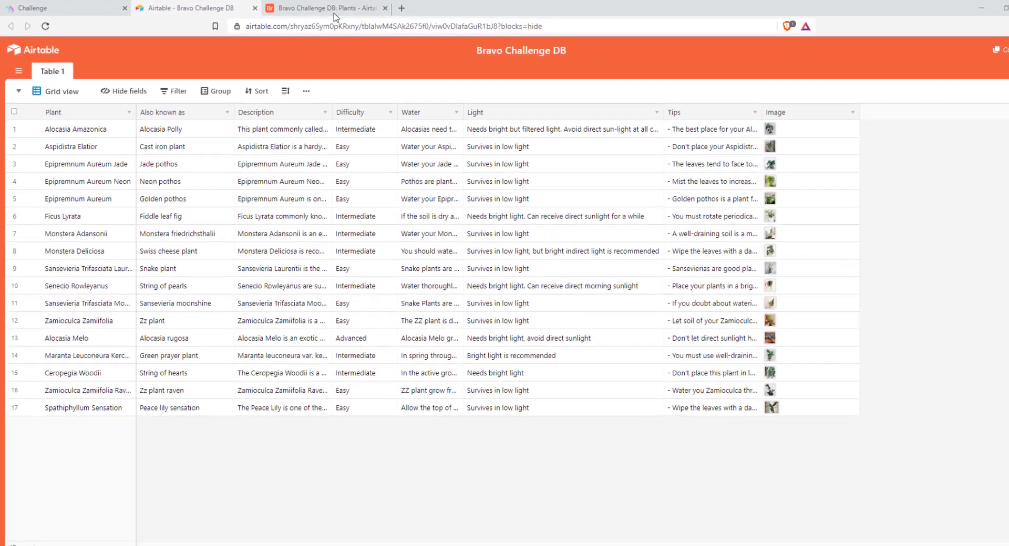
Open the editable Bravo Challenge DB in Airtable, and examine the Plants table's skill and Category fields
{"action": "left_click", "coordinate": [334, 14]}
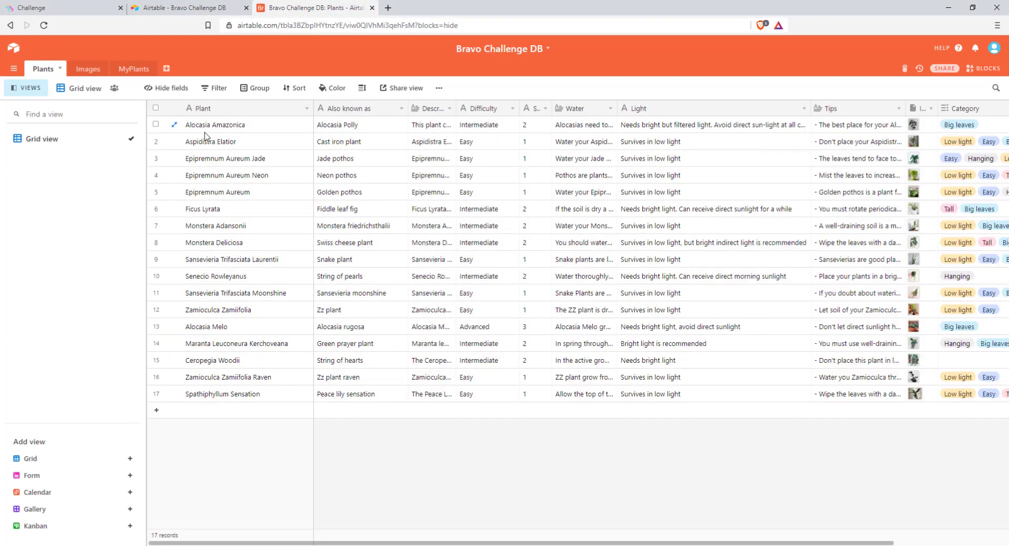
{"action": "left_click_drag", "start_coordinate": [446, 542], "coordinate": [560, 542]}
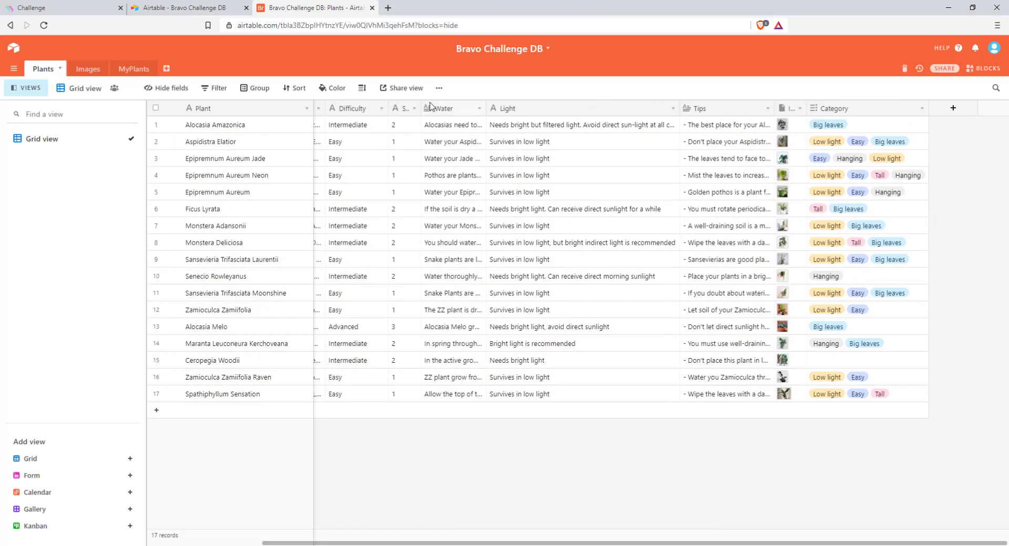
{"action": "left_click", "coordinate": [411, 109]}
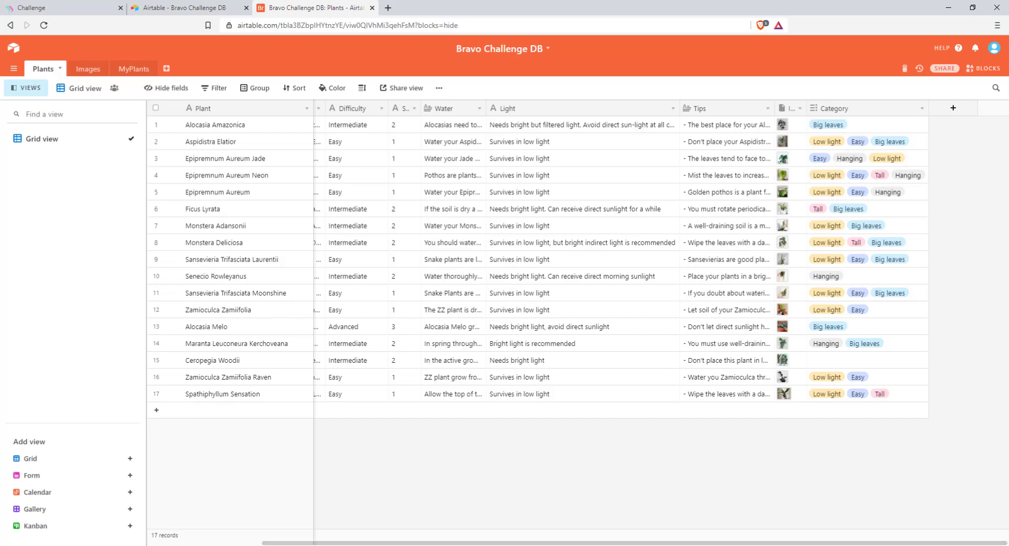
View the Images table, compare it with the Plantagram home feed, and open the MyPlants table
{"action": "left_click", "coordinate": [84, 69]}
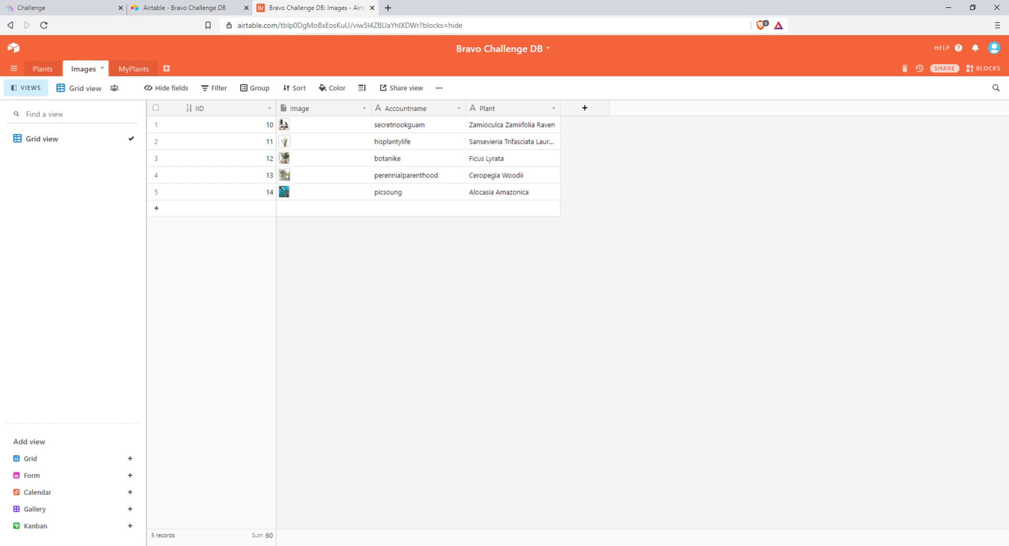
{"action": "key", "text": "alt+Tab"}
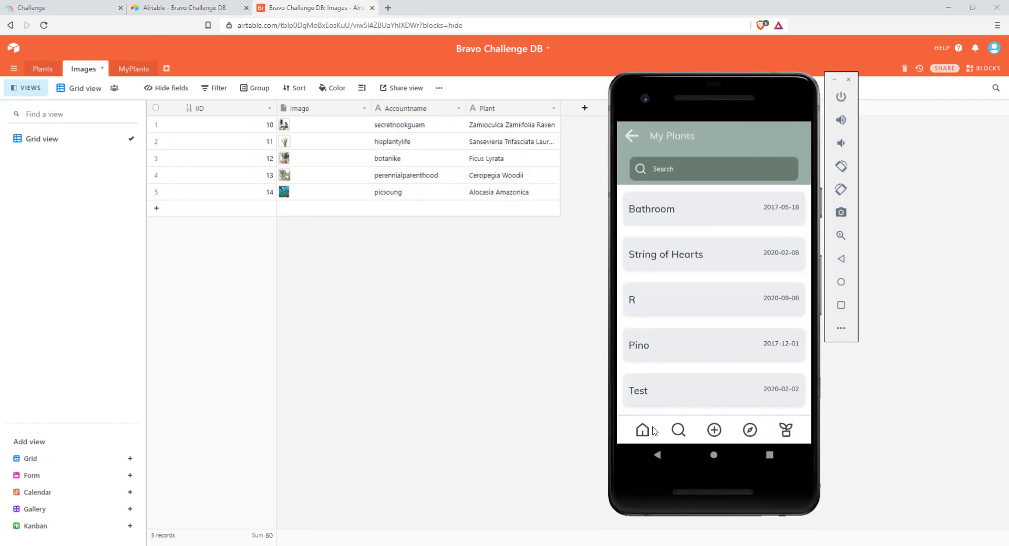
{"action": "left_click", "coordinate": [653, 431]}
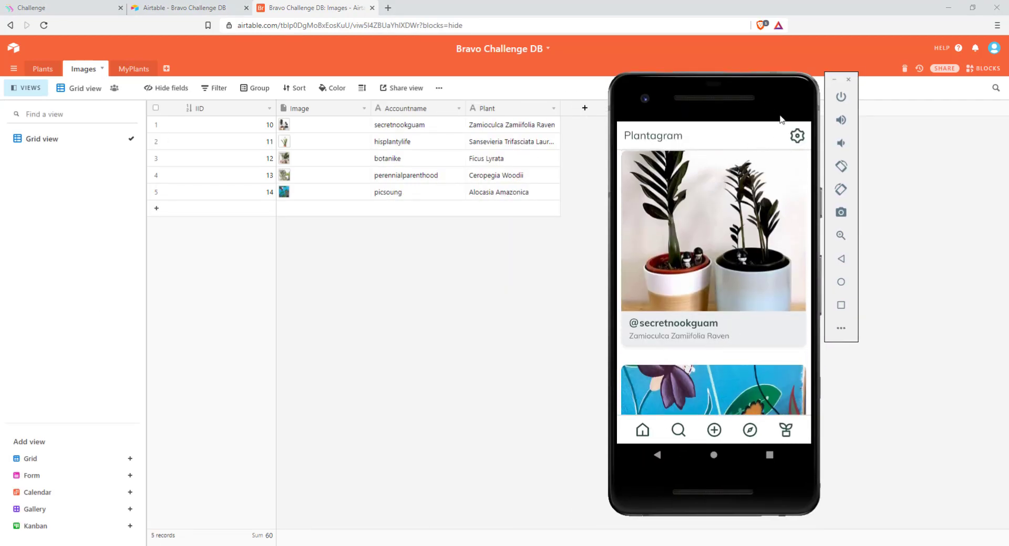
{"action": "left_click_drag", "start_coordinate": [828, 84], "coordinate": [0, 93]}
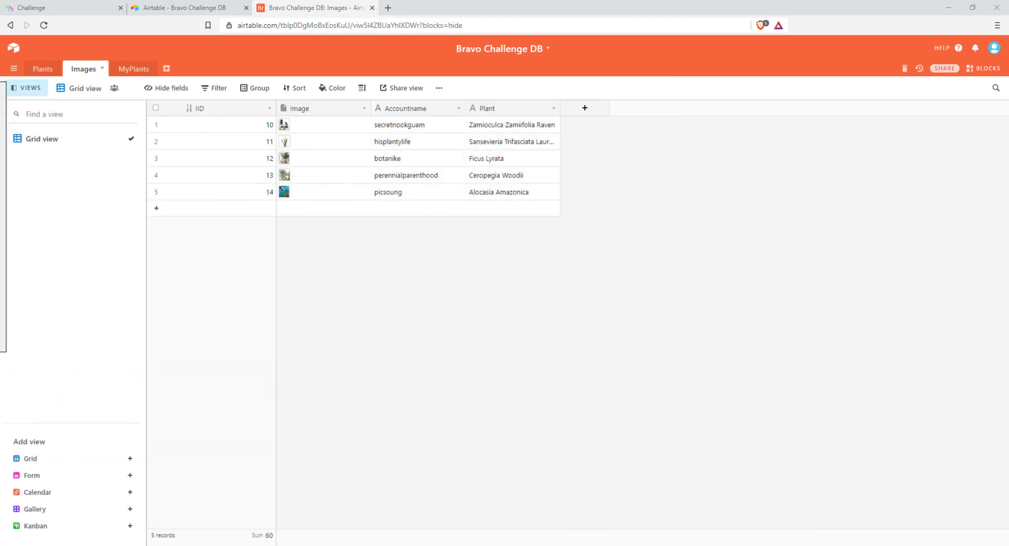
{"action": "left_click", "coordinate": [131, 77]}
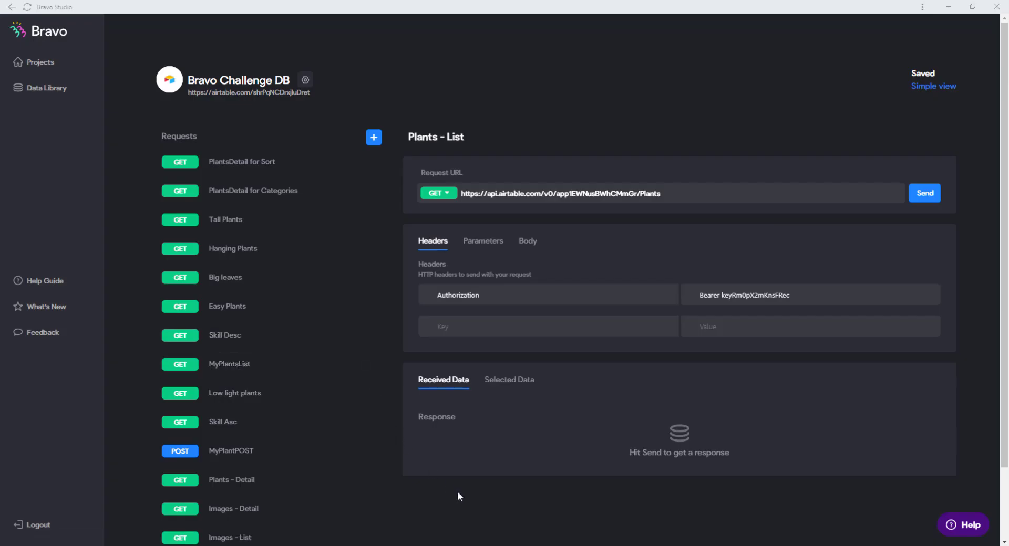
Switch to Bravo Studio, and examine the Plants - List request URL and the ID variable in the Images - Detail URL
{"action": "left_click", "coordinate": [457, 490]}
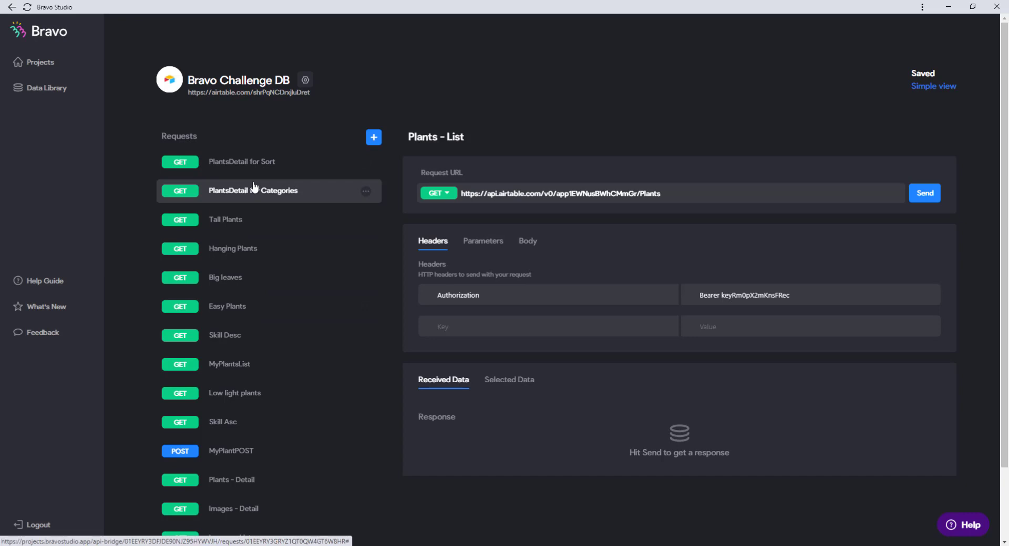
{"action": "scroll", "coordinate": [354, 252], "scroll_direction": "down", "scroll_amount": 2}
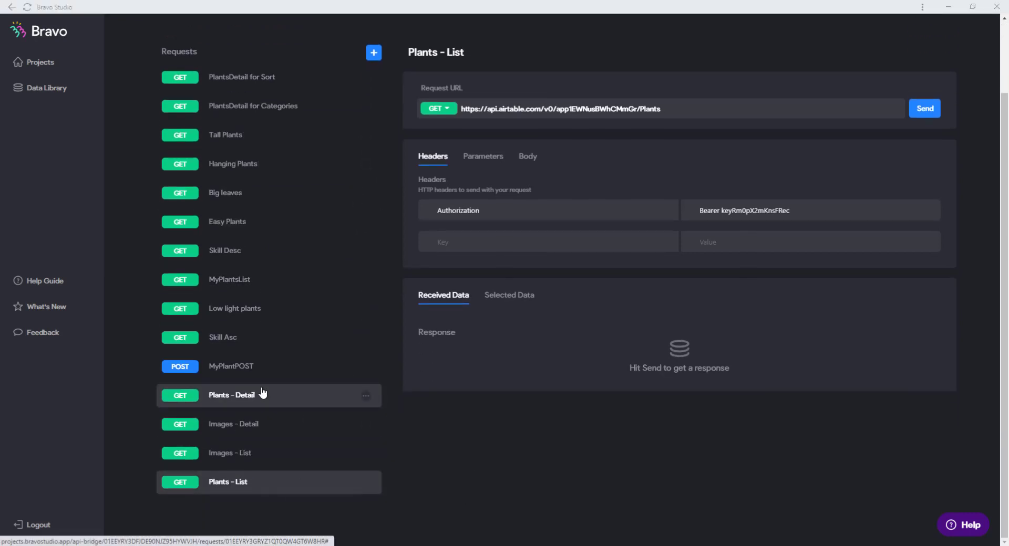
{"action": "left_click", "coordinate": [662, 108]}
{"action": "left_click_drag", "start_coordinate": [663, 109], "coordinate": [639, 109]}
{"action": "left_click", "coordinate": [295, 423]}
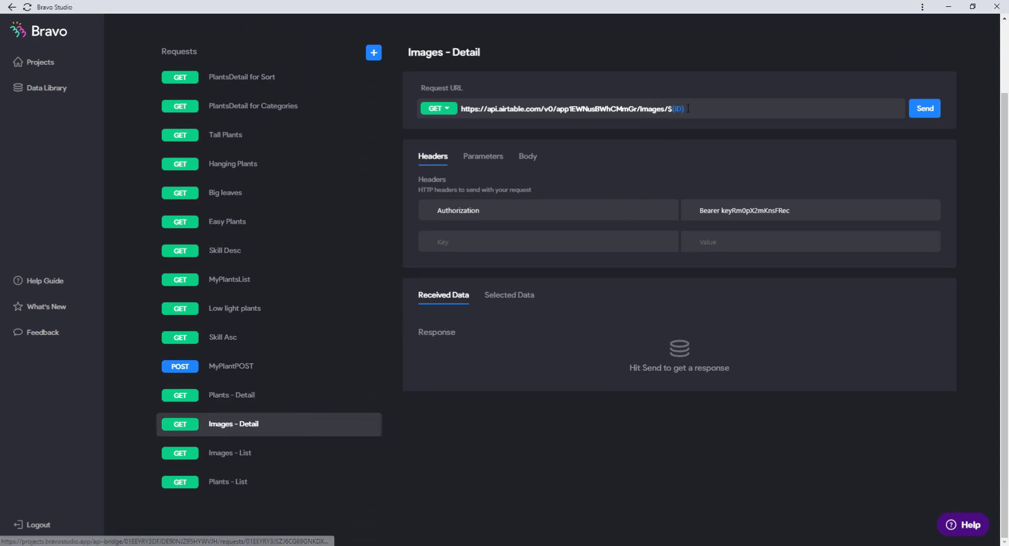
{"action": "left_click_drag", "start_coordinate": [684, 109], "coordinate": [670, 112]}
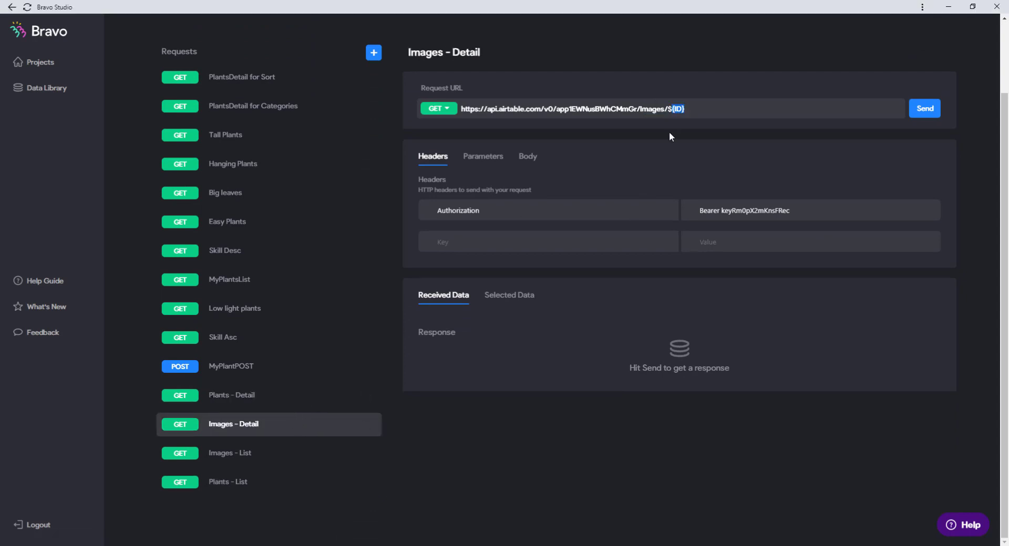
{"action": "scroll", "coordinate": [273, 378], "scroll_direction": "up", "scroll_amount": 1}
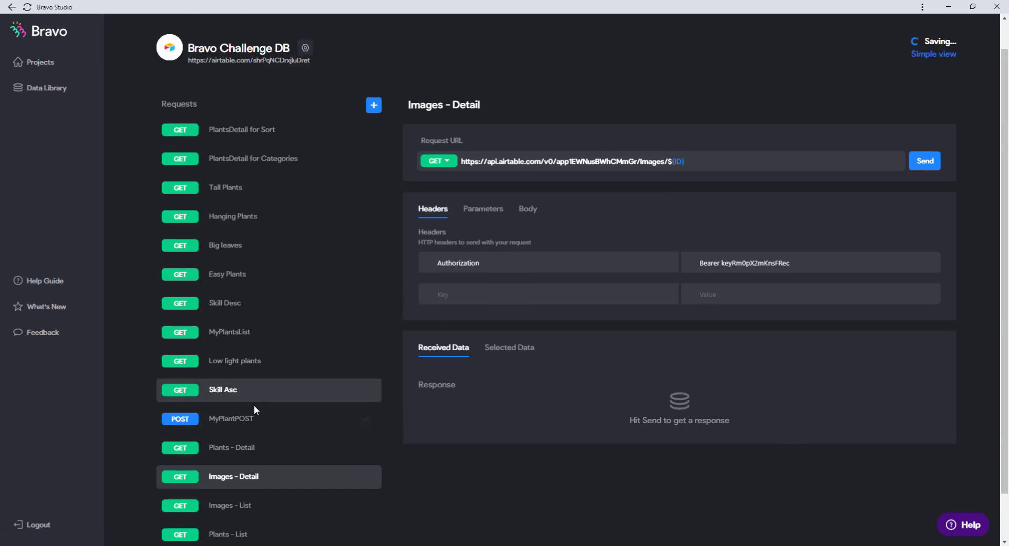
Examine the MyPlantPOST request's MyPlants endpoint and the sort field and direction in the Skill Asc request URL
{"action": "left_click", "coordinate": [253, 420]}
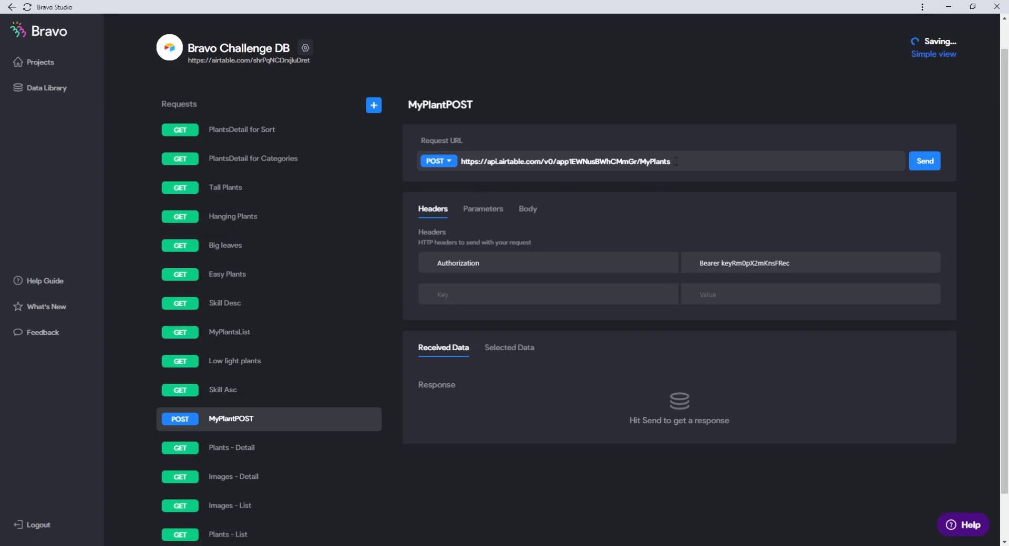
{"action": "left_click_drag", "start_coordinate": [673, 162], "coordinate": [639, 162]}
{"action": "left_click", "coordinate": [278, 398]}
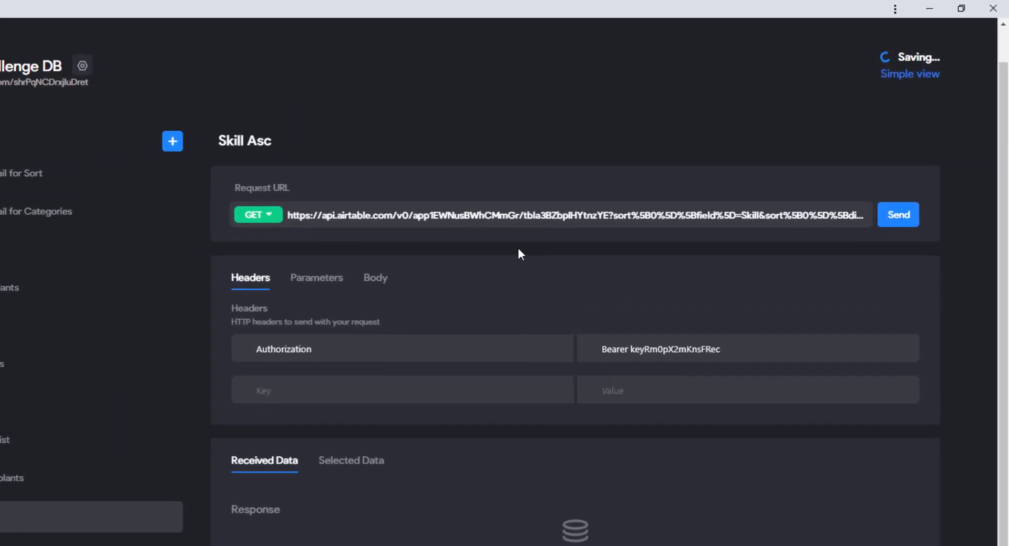
{"action": "left_click", "coordinate": [610, 221]}
{"action": "left_click_drag", "start_coordinate": [611, 221], "coordinate": [630, 217]}
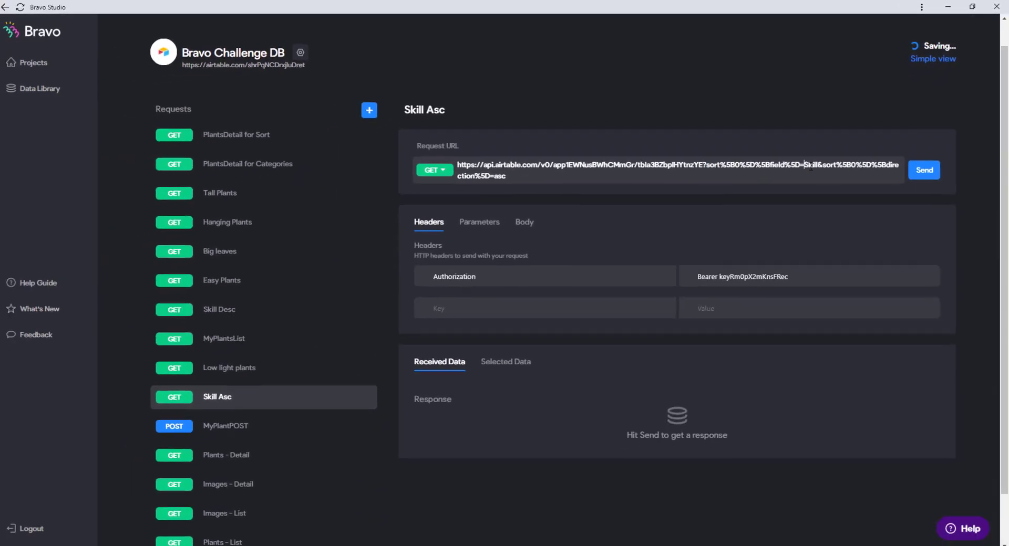
{"action": "double_click", "coordinate": [363, 223]}
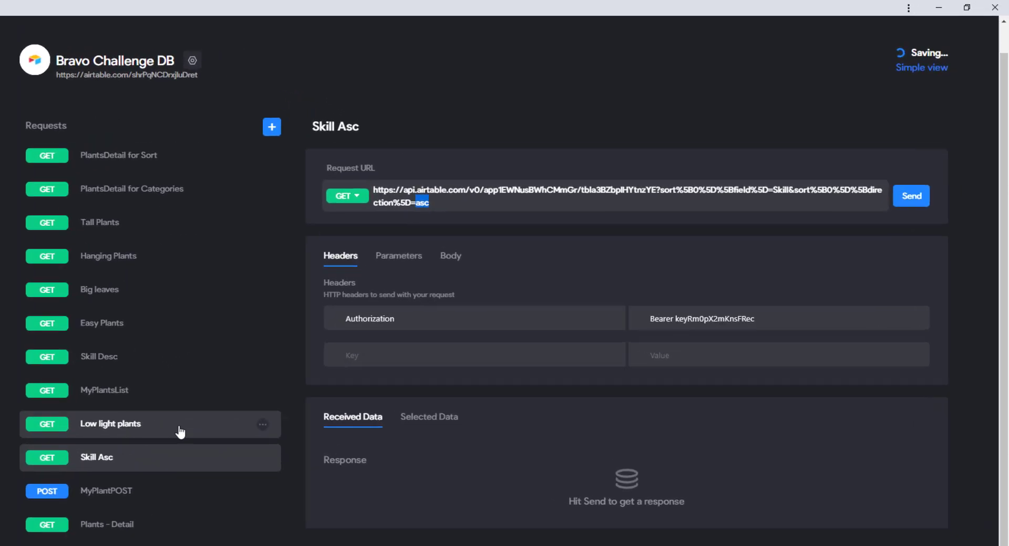
Examine the filterByFormula search for "Low light" in Category within the Low light plants request URL
{"action": "left_click", "coordinate": [294, 371]}
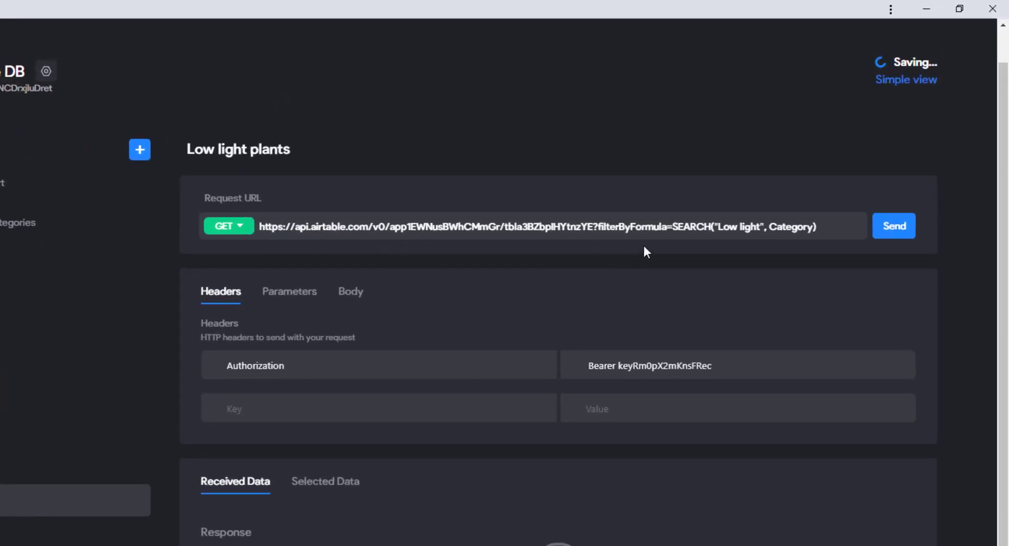
{"action": "left_click", "coordinate": [609, 227]}
{"action": "left_click_drag", "start_coordinate": [596, 227], "coordinate": [760, 227]}
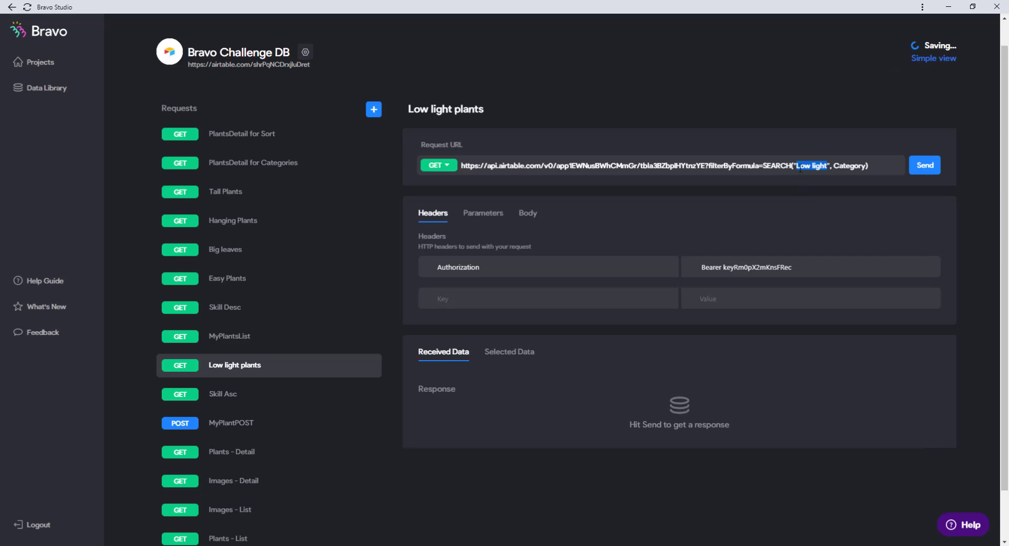
{"action": "left_click_drag", "start_coordinate": [864, 165], "coordinate": [841, 166]}
View the Skill Desc, Easy Plants and Big leaves requests, and examine the search term in the Hanging Plants URL
{"action": "left_click", "coordinate": [264, 318]}
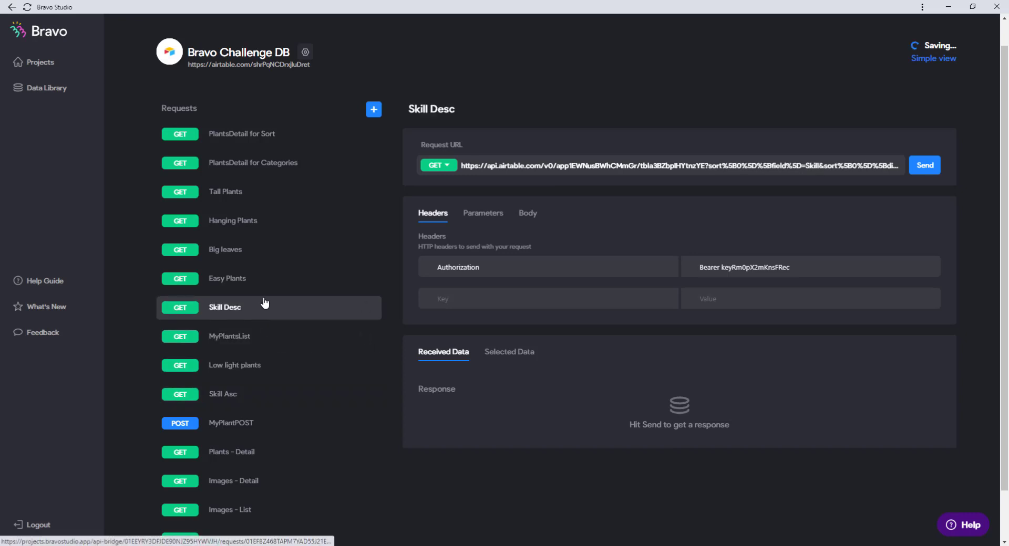
{"action": "left_click", "coordinate": [261, 279]}
{"action": "left_click", "coordinate": [259, 254]}
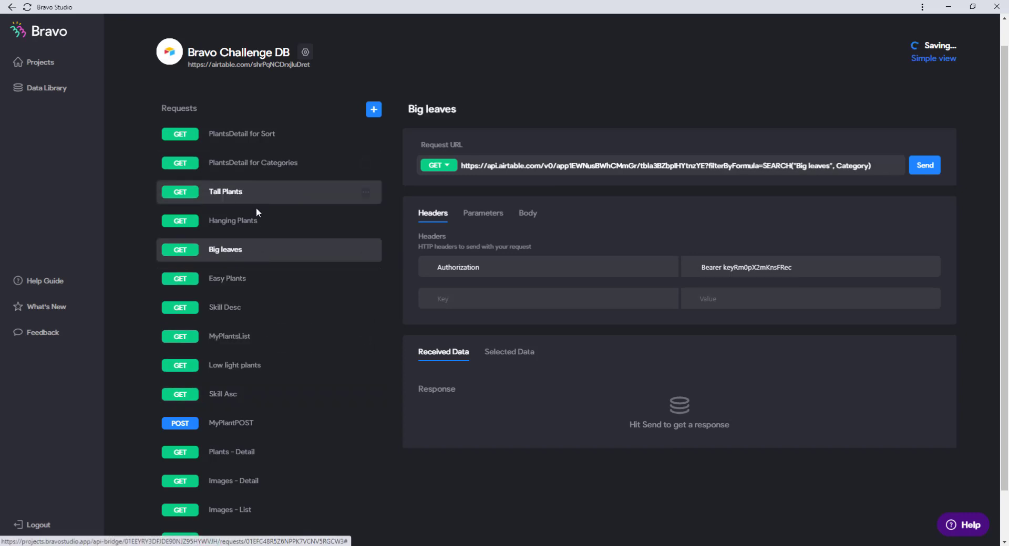
{"action": "left_click", "coordinate": [257, 218]}
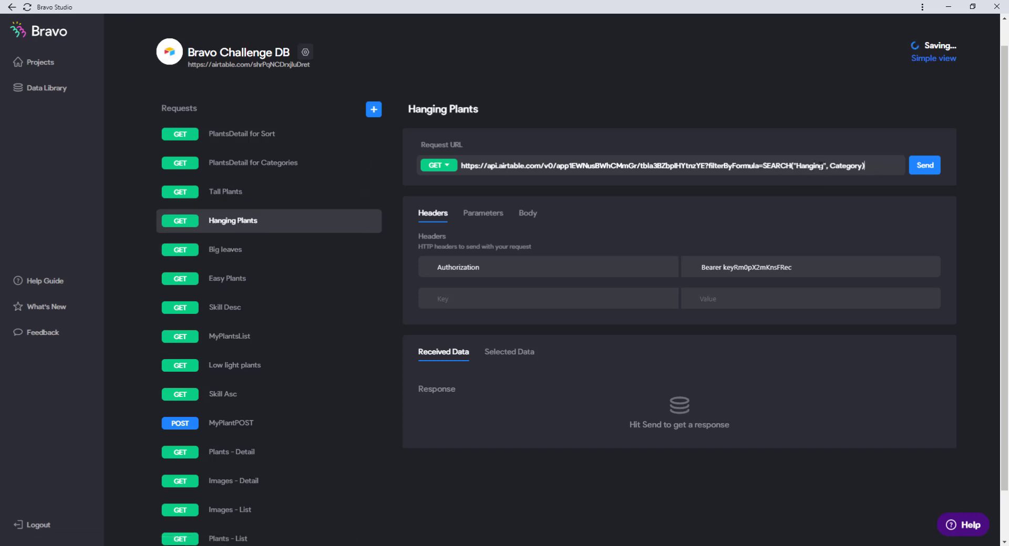
{"action": "left_click_drag", "start_coordinate": [823, 166], "coordinate": [799, 167]}
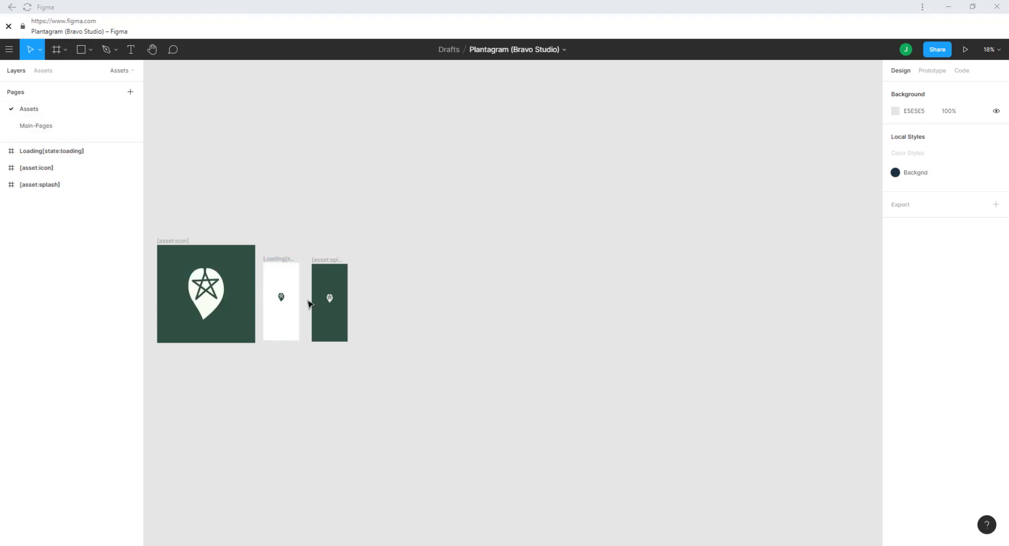
Open the Main-Pages page of the Plantagram Figma file, and examine the Home frame up close
{"action": "left_click", "coordinate": [116, 133]}
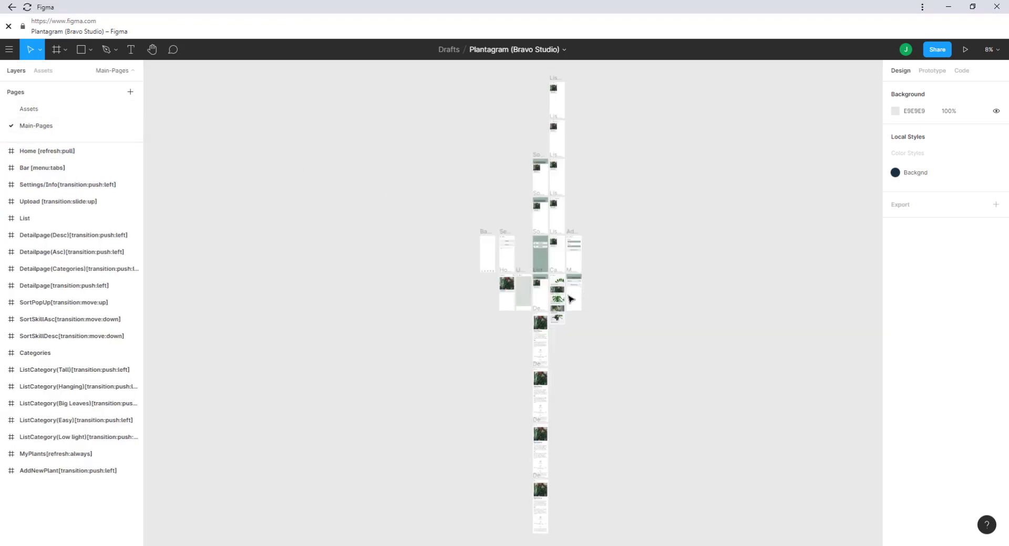
{"action": "scroll", "coordinate": [535, 289], "scroll_direction": "up", "scroll_amount": 3}
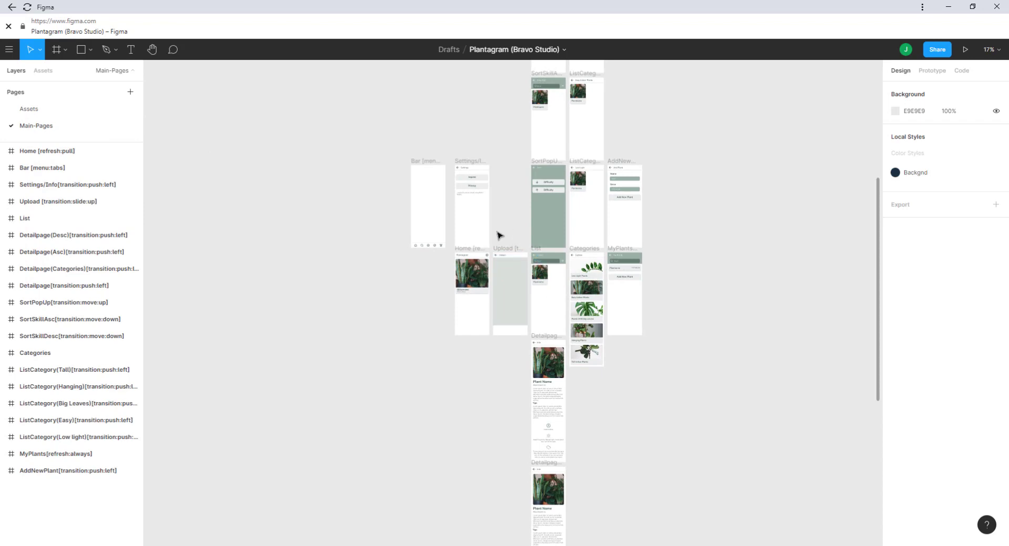
{"action": "scroll", "coordinate": [475, 307], "scroll_direction": "up", "scroll_amount": 5}
{"action": "scroll", "coordinate": [475, 290], "scroll_direction": "up", "scroll_amount": 1}
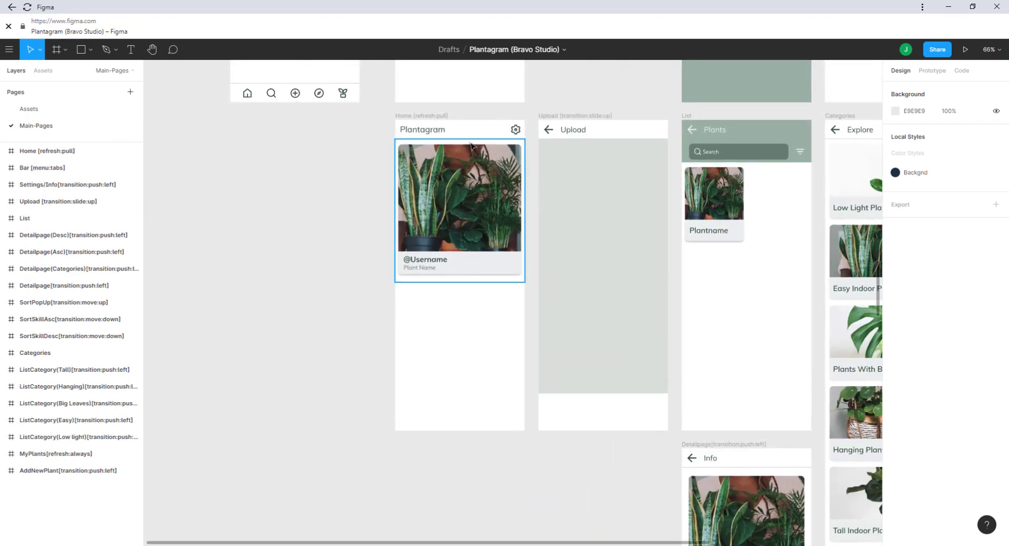
Pull to refresh the Plantagram home feed in the emulator, and return to Figma to view the Upload frame
{"action": "left_click", "coordinate": [447, 118]}
{"action": "left_click_drag", "start_coordinate": [0, 108], "coordinate": [757, 104]}
{"action": "left_click_drag", "start_coordinate": [803, 239], "coordinate": [809, 367]}
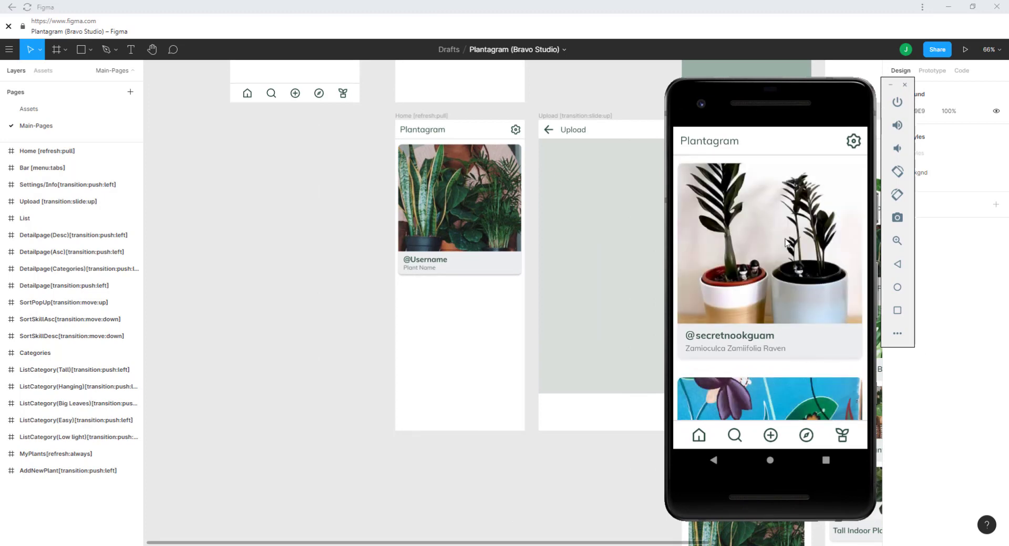
{"action": "key", "text": "alt+Tab"}
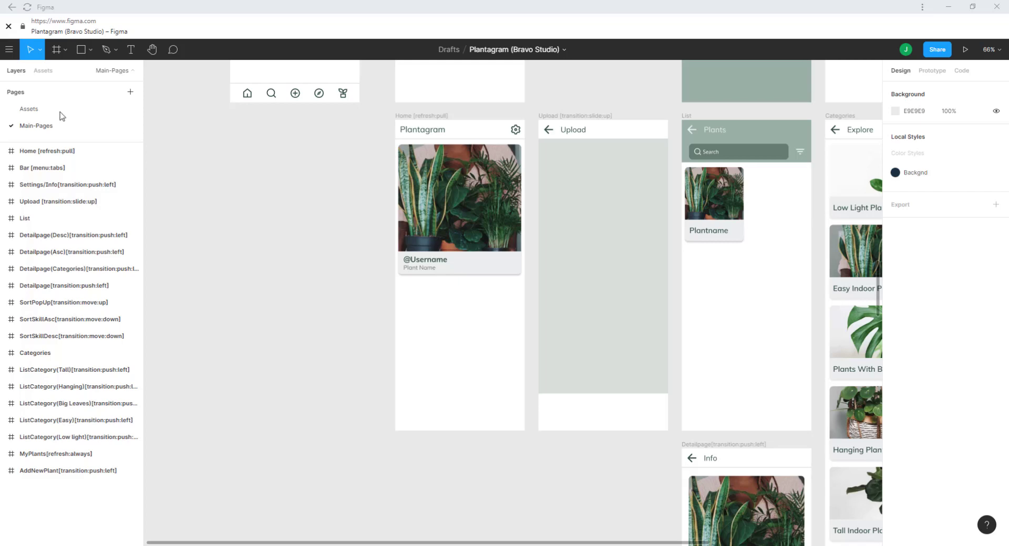
{"action": "left_click_drag", "start_coordinate": [534, 150], "coordinate": [413, 163]}
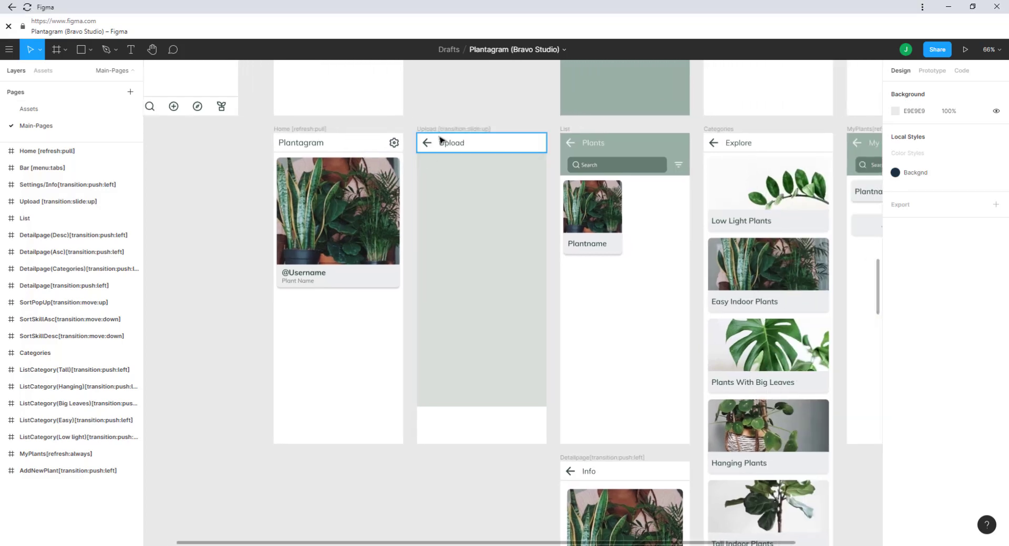
Expand the FormFrame in the Upload frame and examine the name of its Form web-view component layer
{"action": "left_click", "coordinate": [450, 200]}
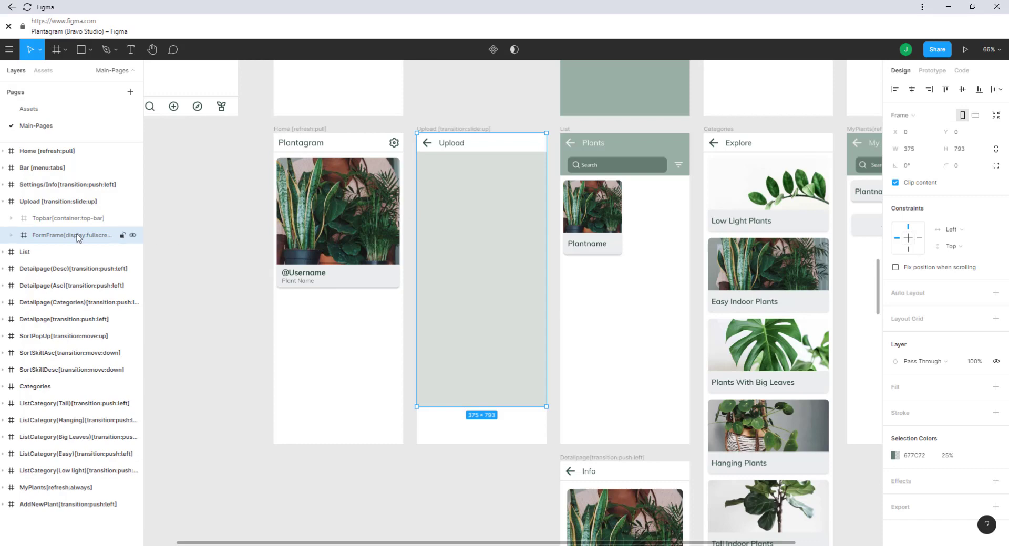
{"action": "key", "text": "Return"}
{"action": "double_click", "coordinate": [94, 252]}
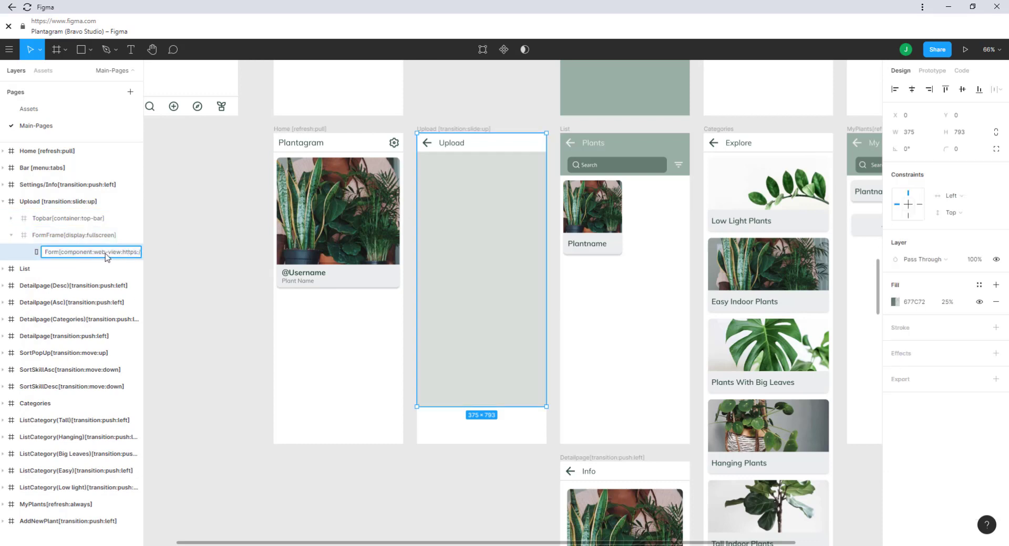
{"action": "left_click", "coordinate": [77, 240]}
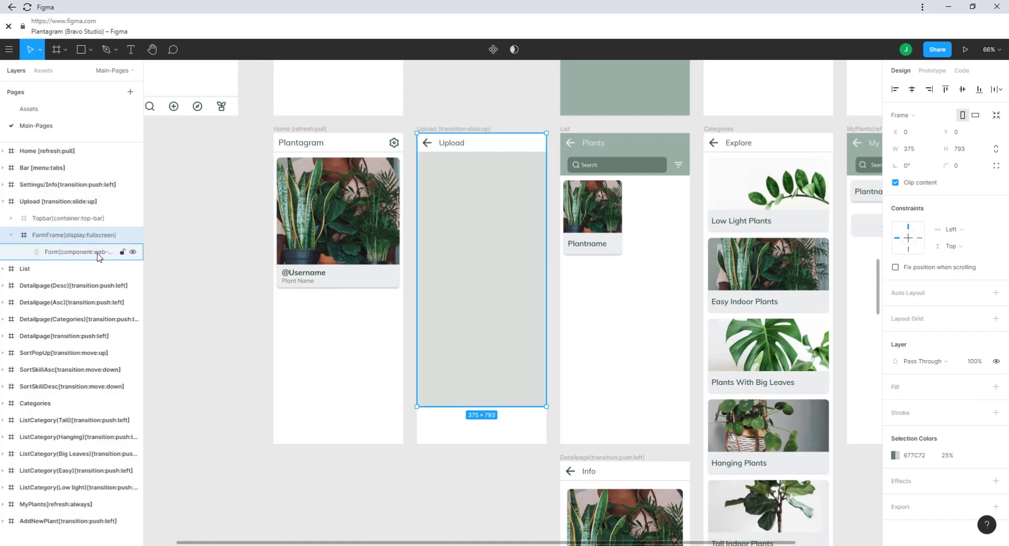
{"action": "left_click", "coordinate": [97, 253]}
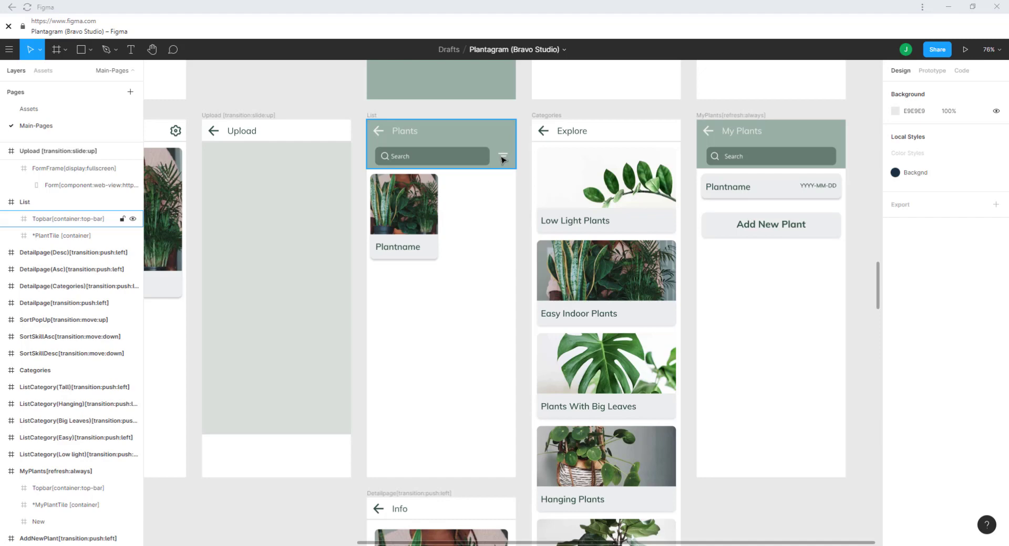
View the SortPopUp frame above the List frame and show the prototype connections of its two Difficulty options
{"action": "scroll", "coordinate": [520, 137], "scroll_direction": "up", "scroll_amount": 5}
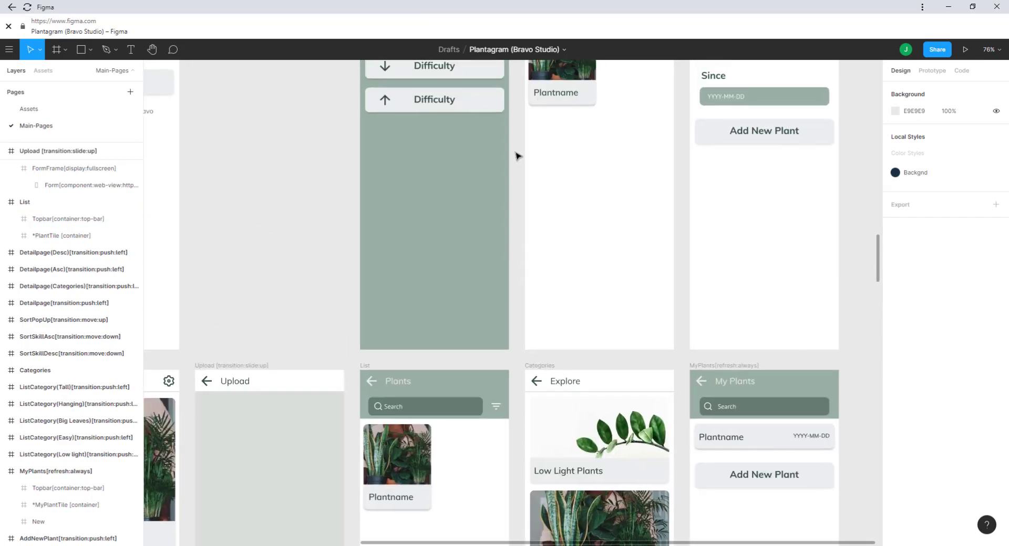
{"action": "scroll", "coordinate": [515, 155], "scroll_direction": "up", "scroll_amount": 2}
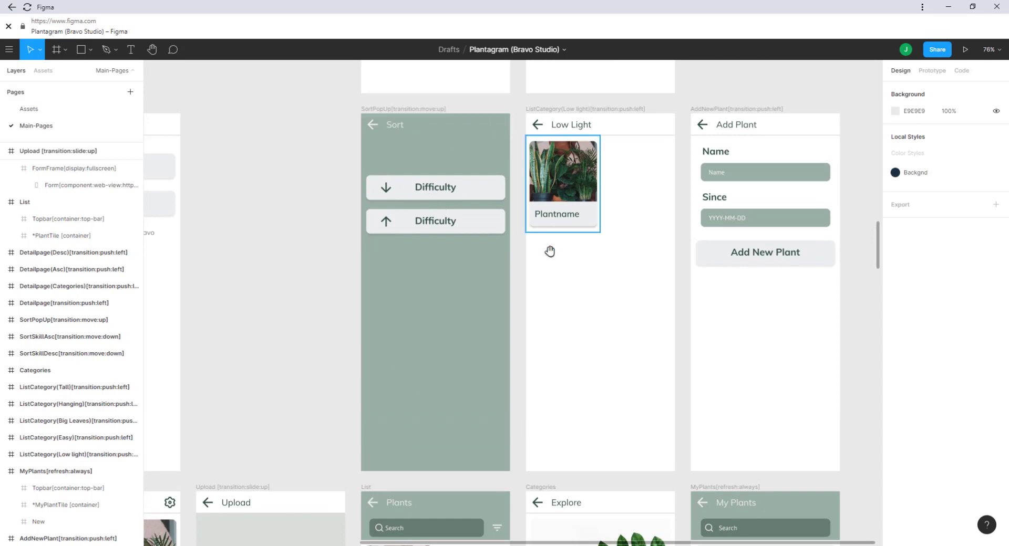
{"action": "scroll", "coordinate": [544, 265], "scroll_direction": "up", "scroll_amount": 2}
{"action": "left_click", "coordinate": [931, 71]}
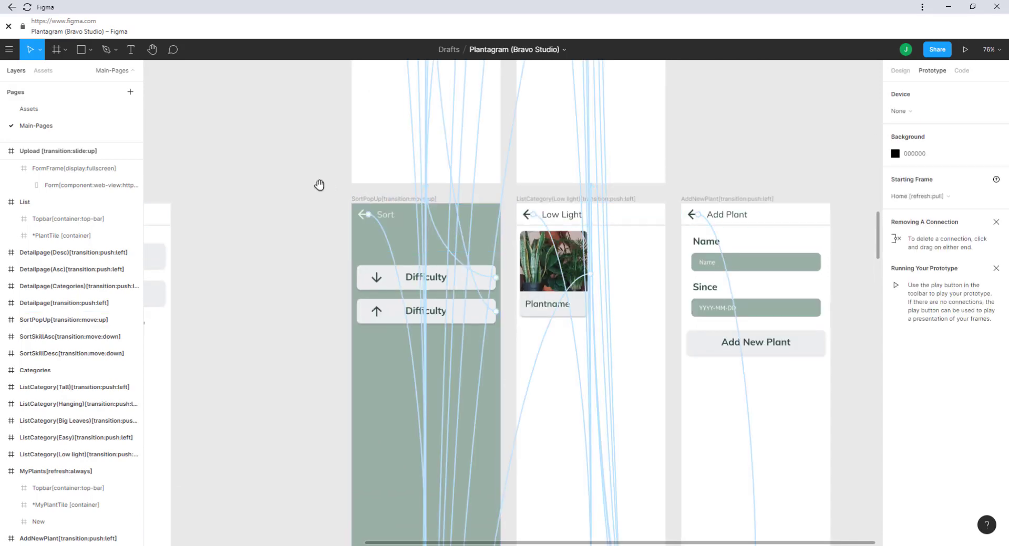
{"action": "scroll", "coordinate": [446, 340], "scroll_direction": "up", "scroll_amount": 6}
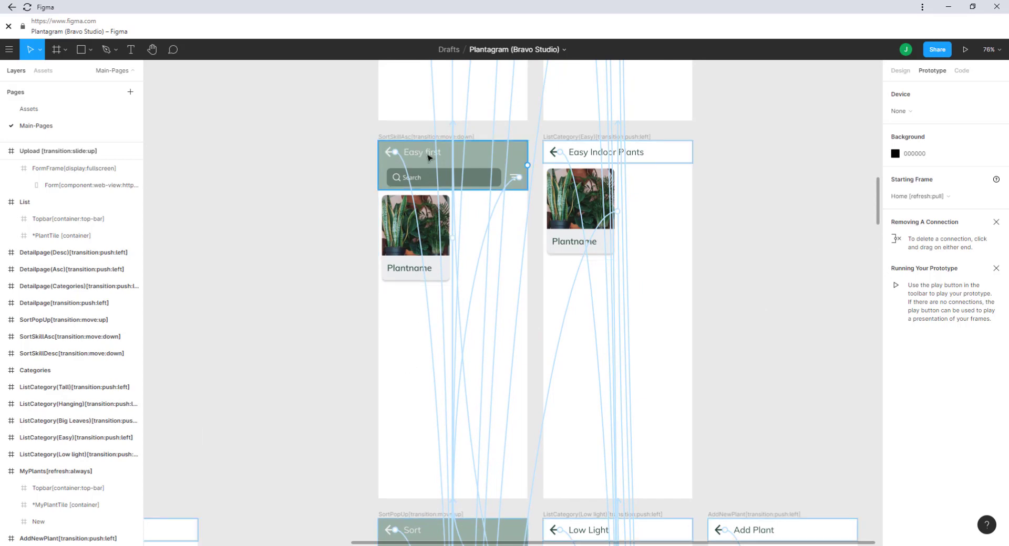
View the Easy first and Difficult first sort frames with their connections, and return to the design properties
{"action": "scroll", "coordinate": [387, 392], "scroll_direction": "up", "scroll_amount": 6}
{"action": "scroll", "coordinate": [407, 313], "scroll_direction": "up", "scroll_amount": 3}
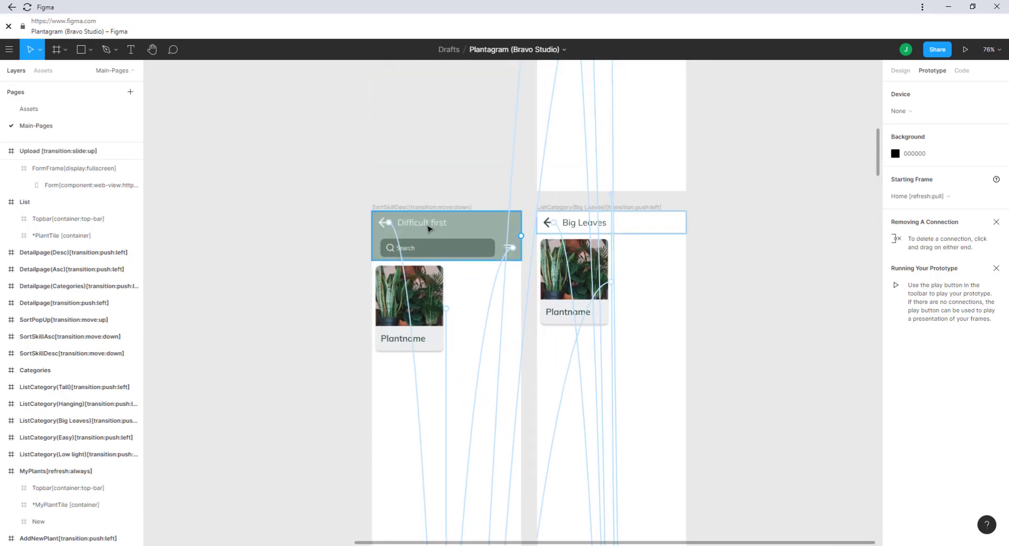
{"action": "left_click_drag", "start_coordinate": [403, 441], "coordinate": [382, 201]}
{"action": "scroll", "coordinate": [382, 201], "scroll_direction": "down", "scroll_amount": 20}
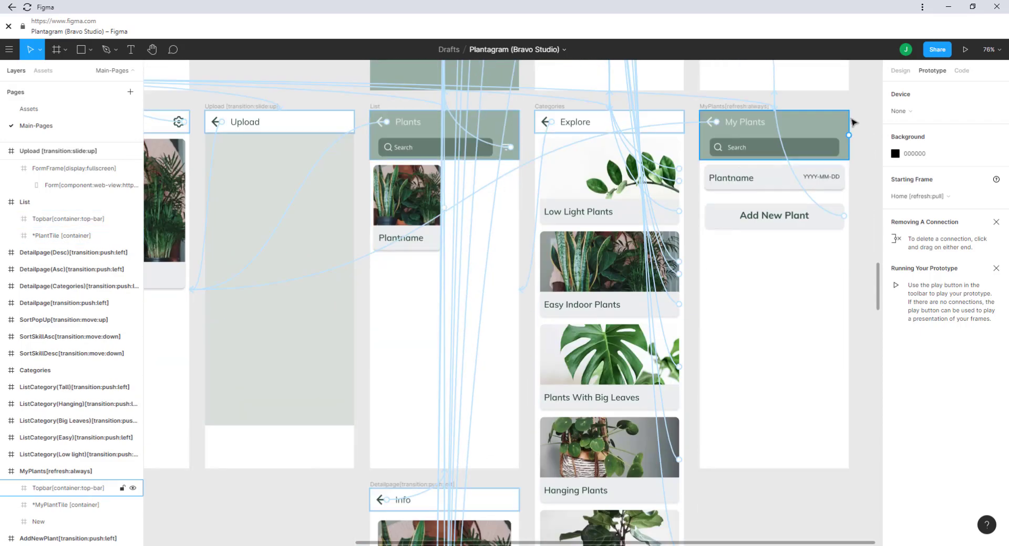
{"action": "left_click", "coordinate": [899, 71]}
Select the PlantTile container in the List frame and compare it with the Plants list in the emulator
{"action": "left_click", "coordinate": [434, 254]}
{"action": "left_click", "coordinate": [435, 257]}
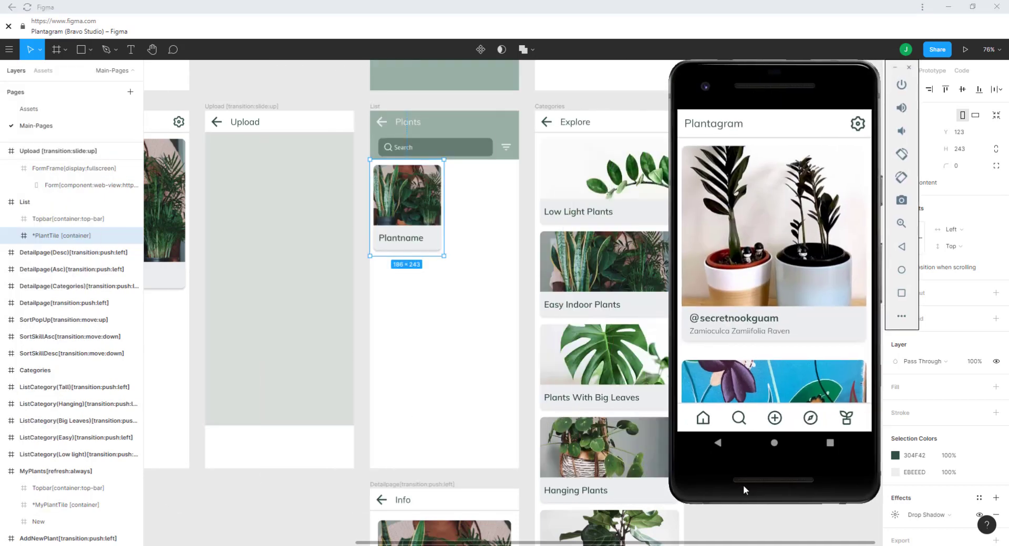
{"action": "left_click", "coordinate": [742, 423]}
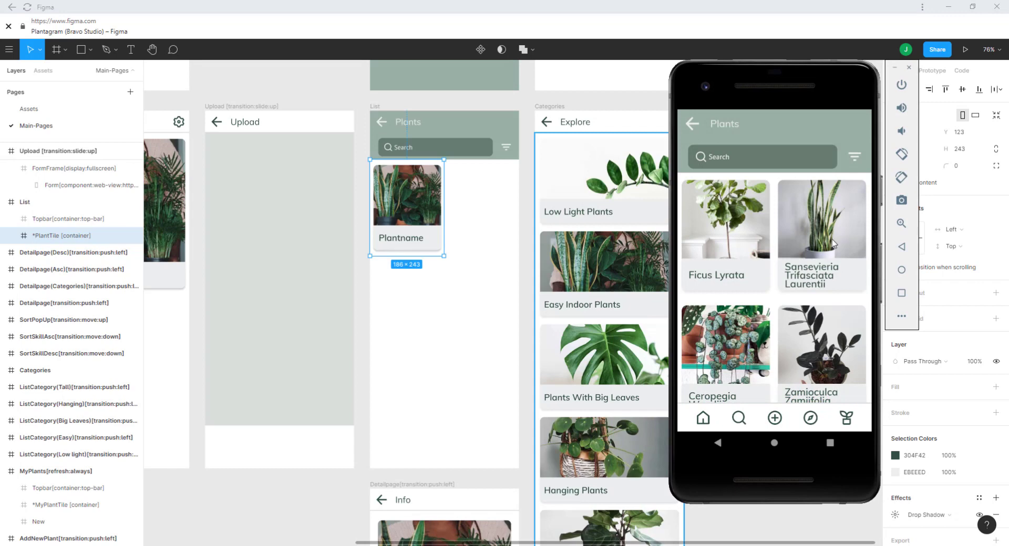
{"action": "scroll", "coordinate": [834, 245], "scroll_direction": "down", "scroll_amount": 5}
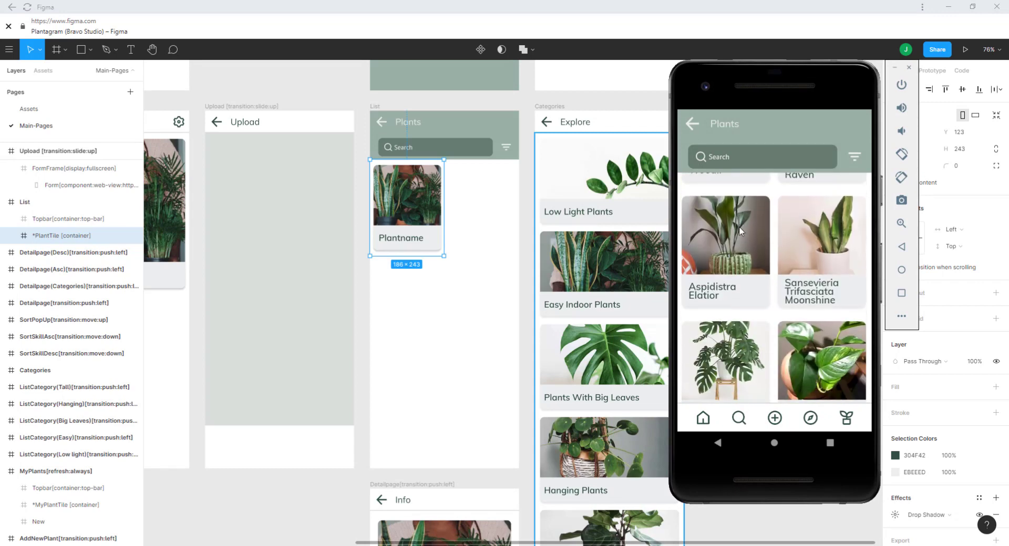
{"action": "left_click_drag", "start_coordinate": [710, 84], "coordinate": [0, 99]}
Examine the Detailpage frame below the List frame and the similar detail pages beneath it
{"action": "scroll", "coordinate": [481, 204], "scroll_direction": "up", "scroll_amount": 1}
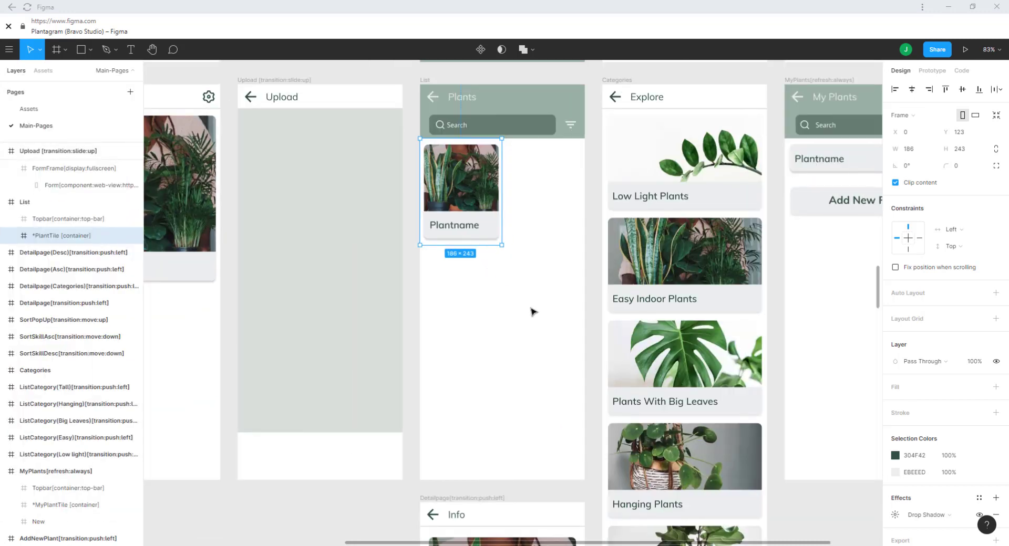
{"action": "scroll", "coordinate": [576, 432], "scroll_direction": "down", "scroll_amount": 6}
{"action": "scroll", "coordinate": [549, 211], "scroll_direction": "down", "scroll_amount": 1}
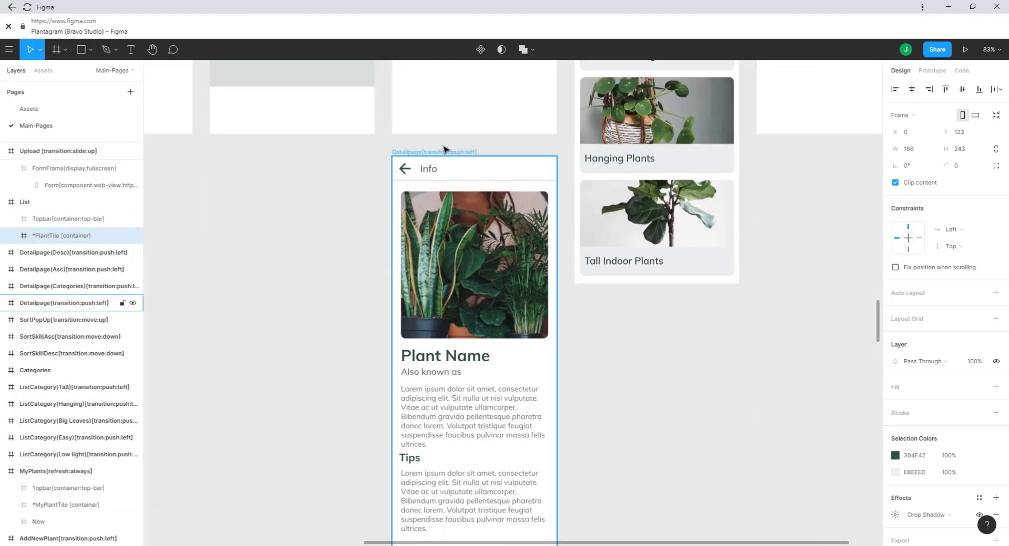
{"action": "scroll", "coordinate": [509, 341], "scroll_direction": "down", "scroll_amount": 10}
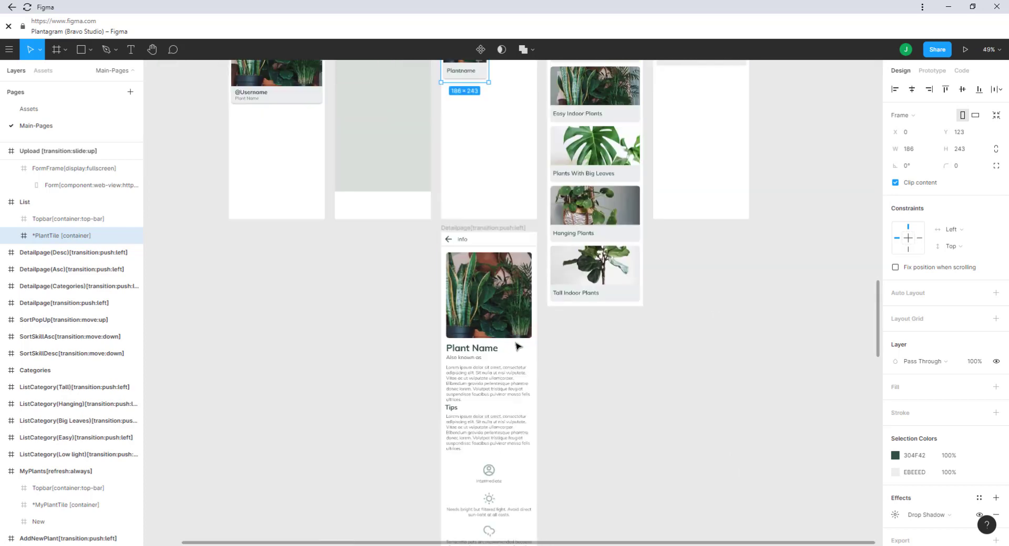
{"action": "scroll", "coordinate": [483, 273], "scroll_direction": "down", "scroll_amount": 5}
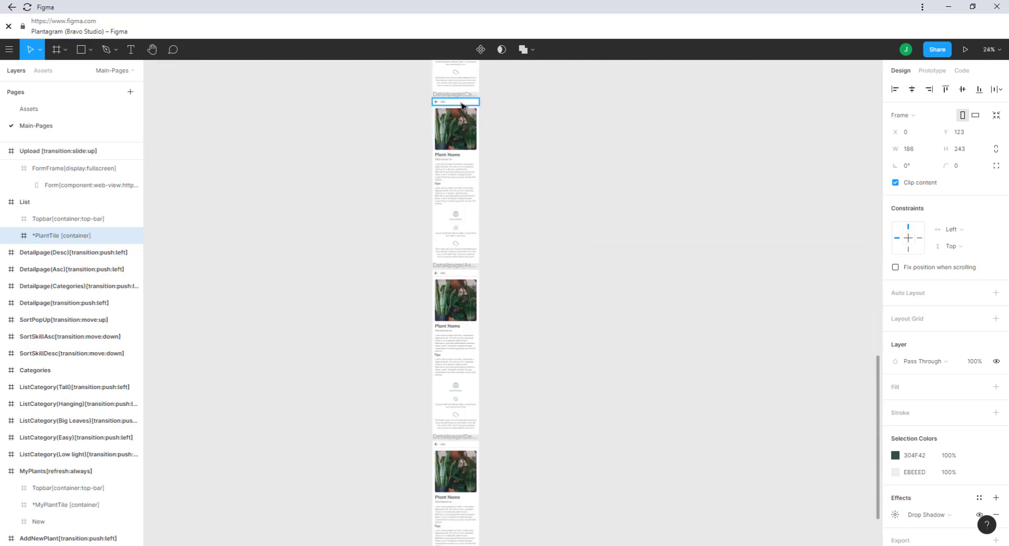
Select the Categories, Asc and Desc detail page frames one after another, and clear the selection
{"action": "left_click", "coordinate": [455, 96]}
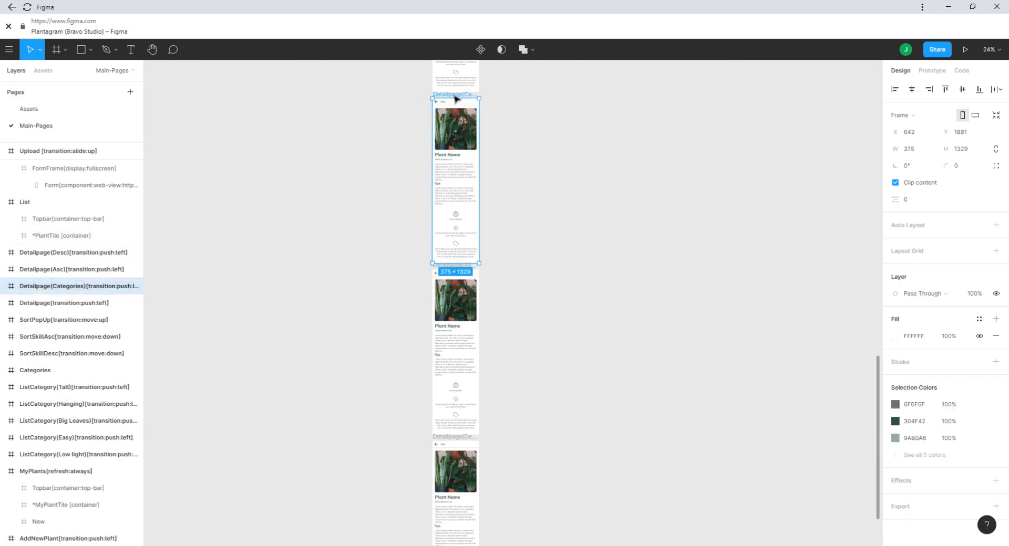
{"action": "left_click", "coordinate": [57, 270]}
{"action": "left_click", "coordinate": [57, 253]}
{"action": "left_click", "coordinate": [595, 244]}
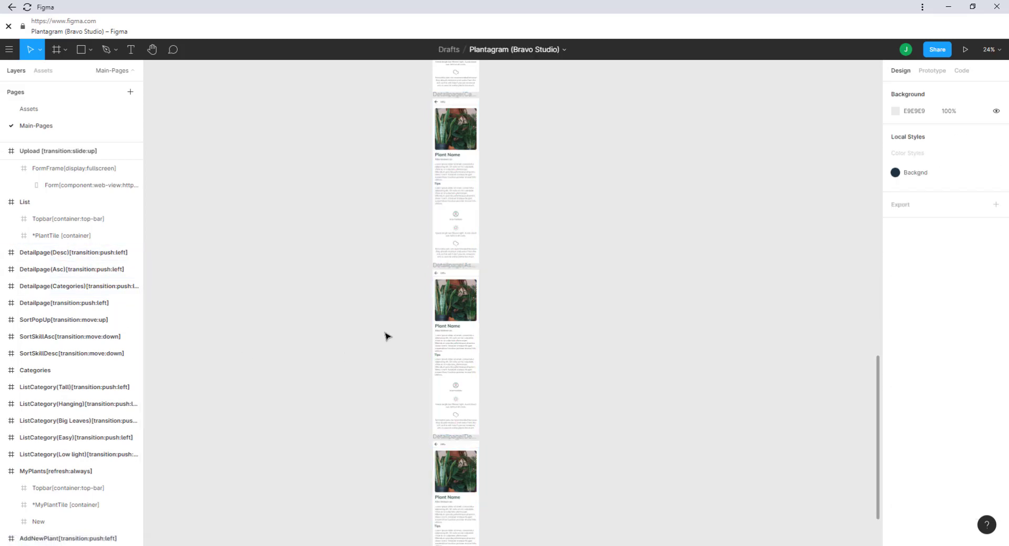
Select the container in the Categories frame, and expand it and its Group 5 to examine the layers
{"action": "scroll", "coordinate": [590, 268], "scroll_direction": "up", "scroll_amount": 5}
{"action": "scroll", "coordinate": [585, 289], "scroll_direction": "down", "scroll_amount": 2}
{"action": "left_click_drag", "start_coordinate": [585, 178], "coordinate": [581, 464]}
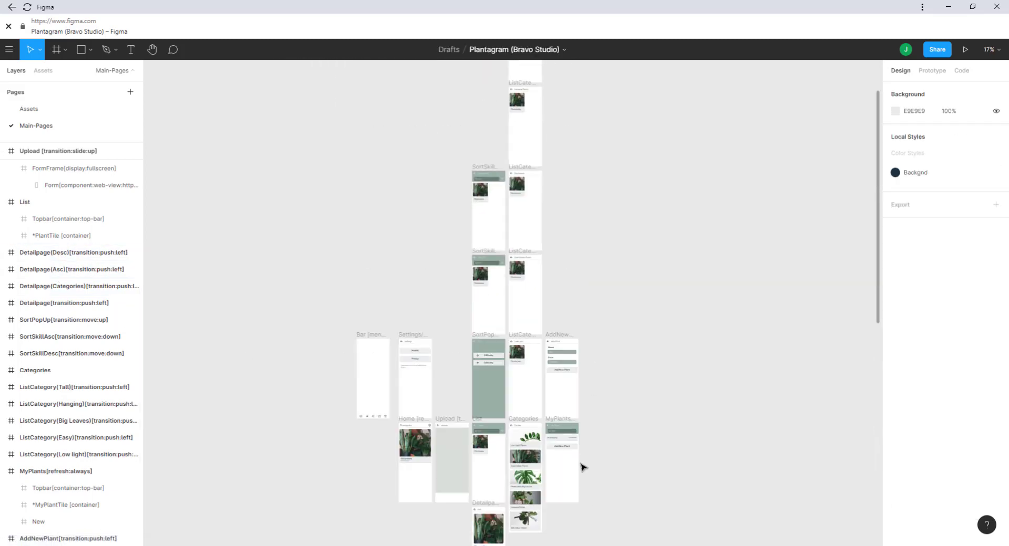
{"action": "scroll", "coordinate": [591, 478], "scroll_direction": "down", "scroll_amount": 5}
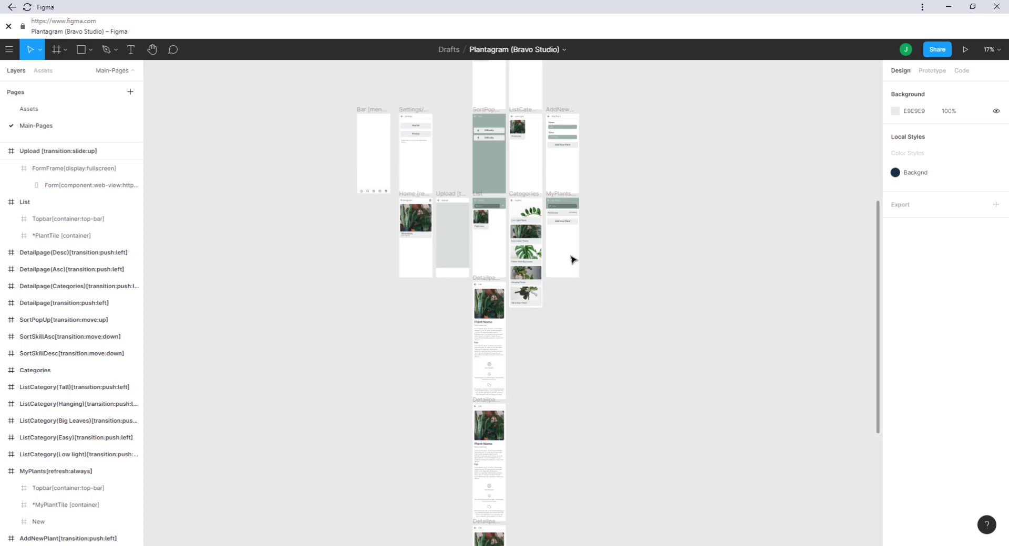
{"action": "scroll", "coordinate": [541, 228], "scroll_direction": "up", "scroll_amount": 5}
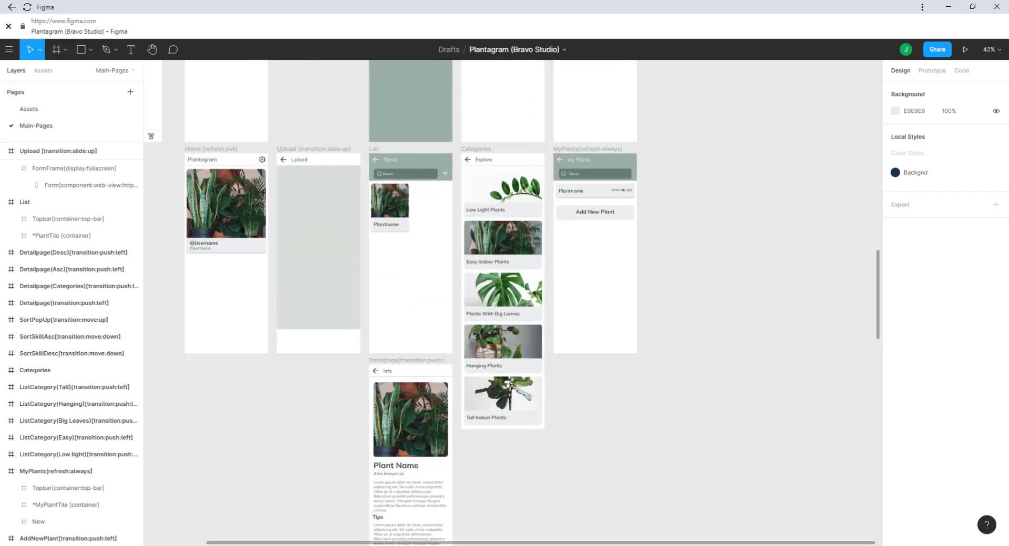
{"action": "scroll", "coordinate": [509, 198], "scroll_direction": "up", "scroll_amount": 4}
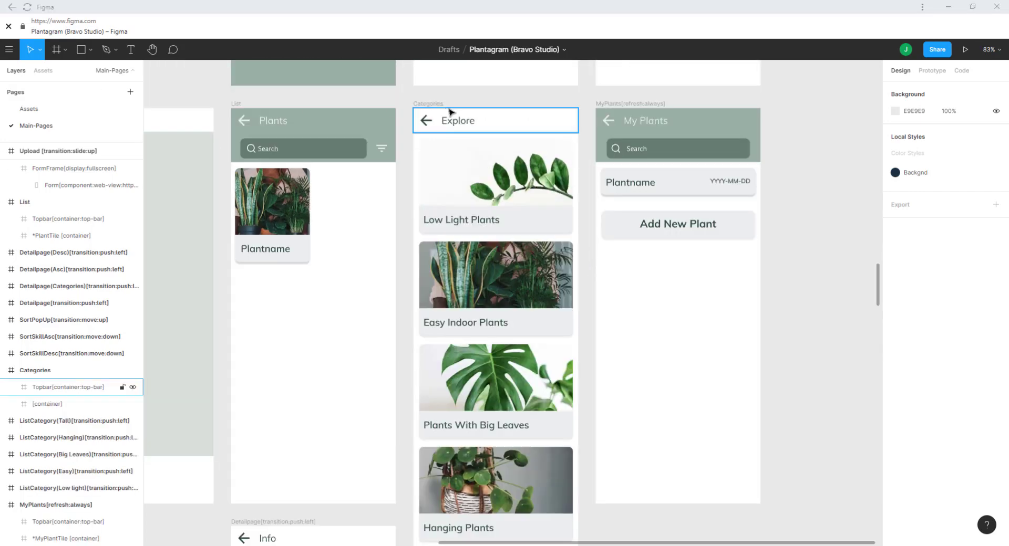
{"action": "left_click", "coordinate": [507, 175]}
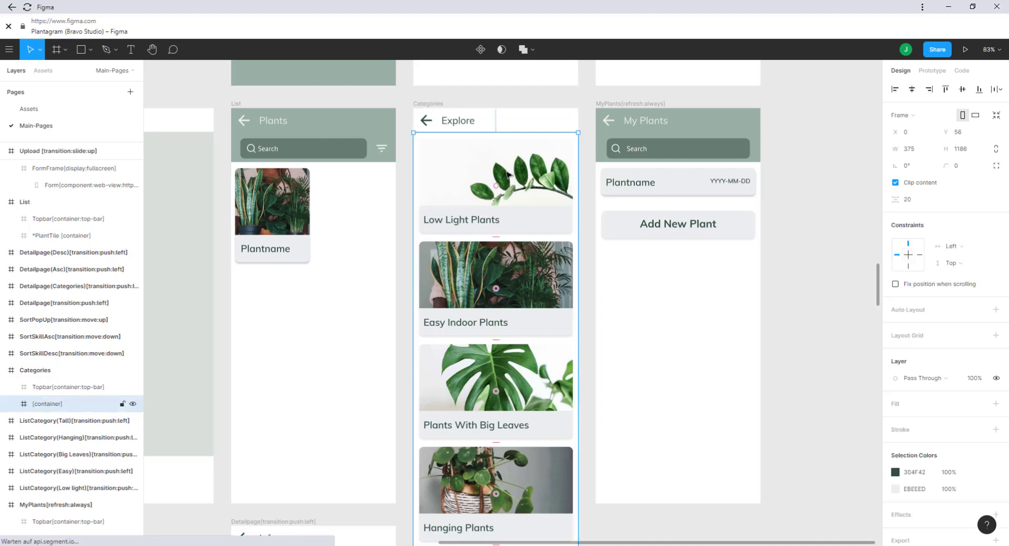
{"action": "left_click", "coordinate": [13, 405]}
{"action": "left_click", "coordinate": [24, 420]}
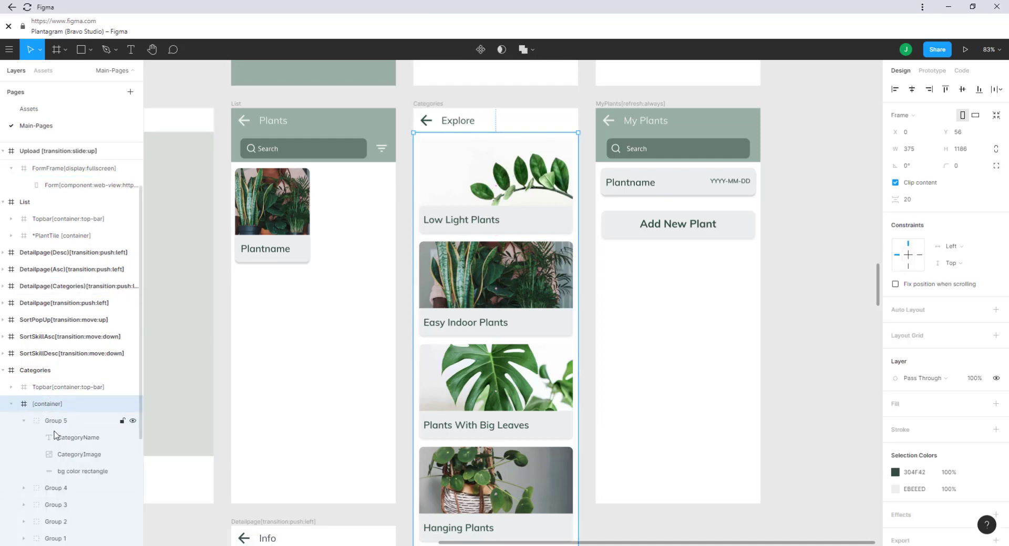
Show the prototype connections from the Categories frame's tiles to the category list frames above
{"action": "left_click", "coordinate": [931, 71]}
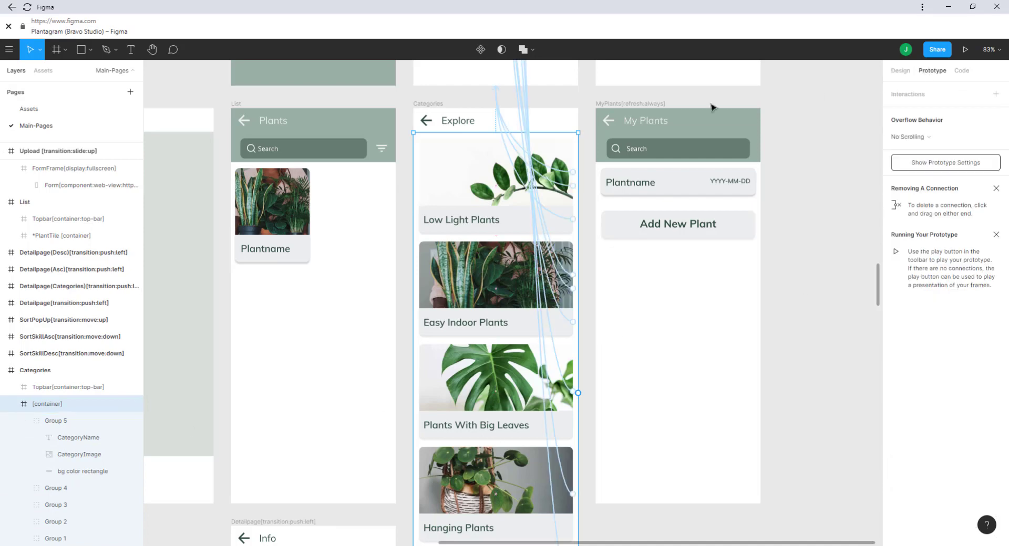
{"action": "scroll", "coordinate": [573, 210], "scroll_direction": "up", "scroll_amount": 5}
{"action": "scroll", "coordinate": [585, 239], "scroll_direction": "down", "scroll_amount": 3}
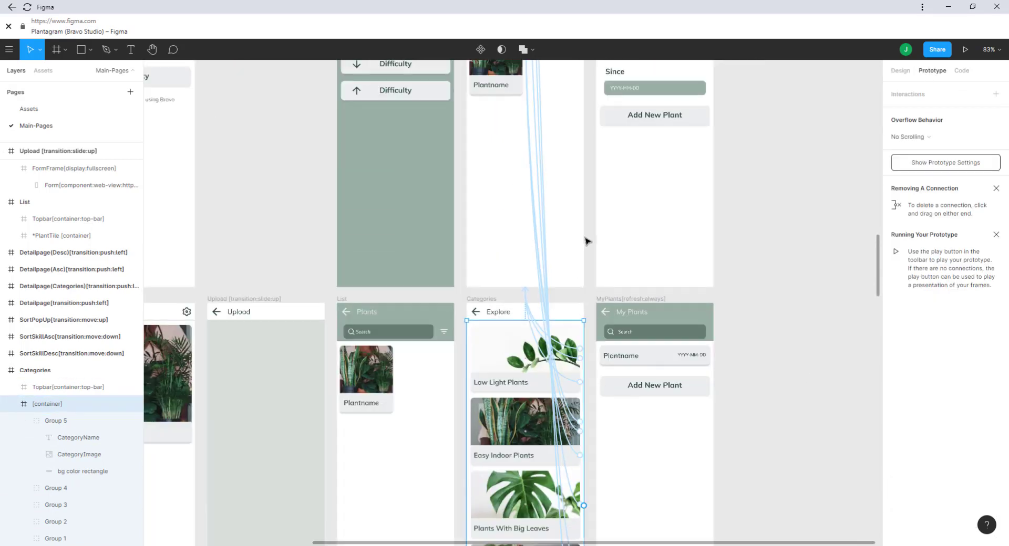
{"action": "scroll", "coordinate": [583, 187], "scroll_direction": "up", "scroll_amount": 3}
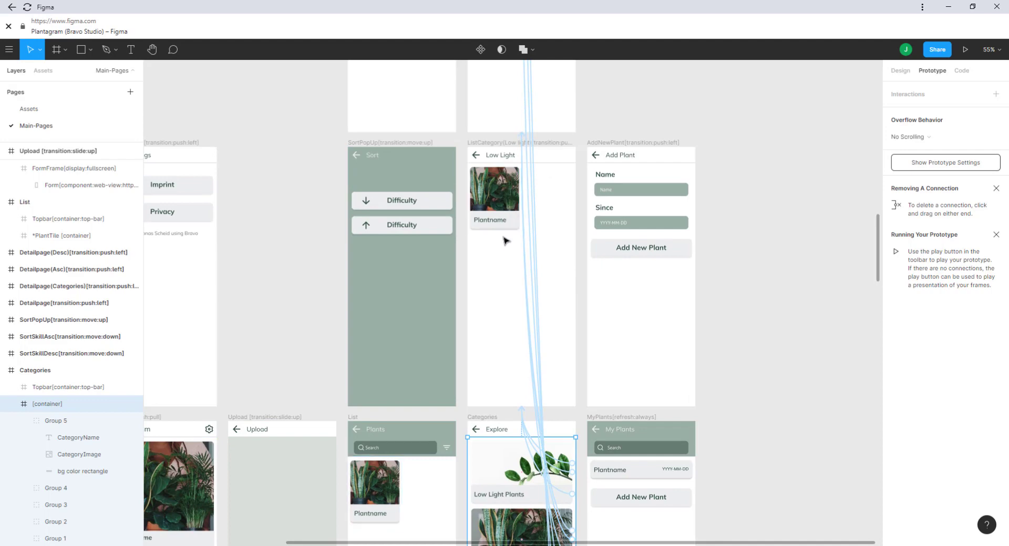
Select the PlantTile in the Low Light list frame and trace its connection to the categories detail page
{"action": "left_click", "coordinate": [503, 218]}
{"action": "scroll", "coordinate": [505, 343], "scroll_direction": "down", "scroll_amount": 3}
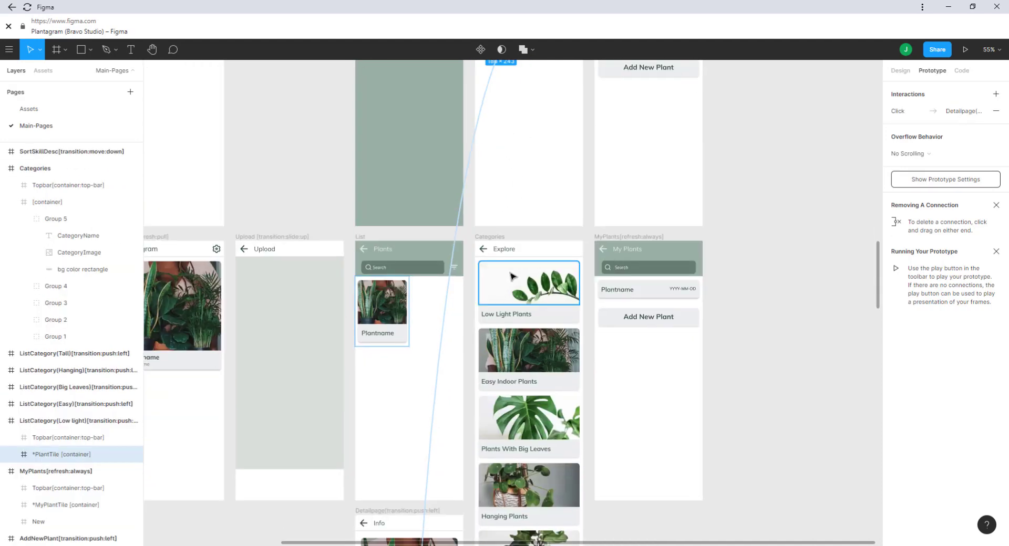
{"action": "scroll", "coordinate": [500, 315], "scroll_direction": "down", "scroll_amount": 4}
{"action": "scroll", "coordinate": [462, 462], "scroll_direction": "down", "scroll_amount": 2}
{"action": "scroll", "coordinate": [504, 433], "scroll_direction": "down", "scroll_amount": 4}
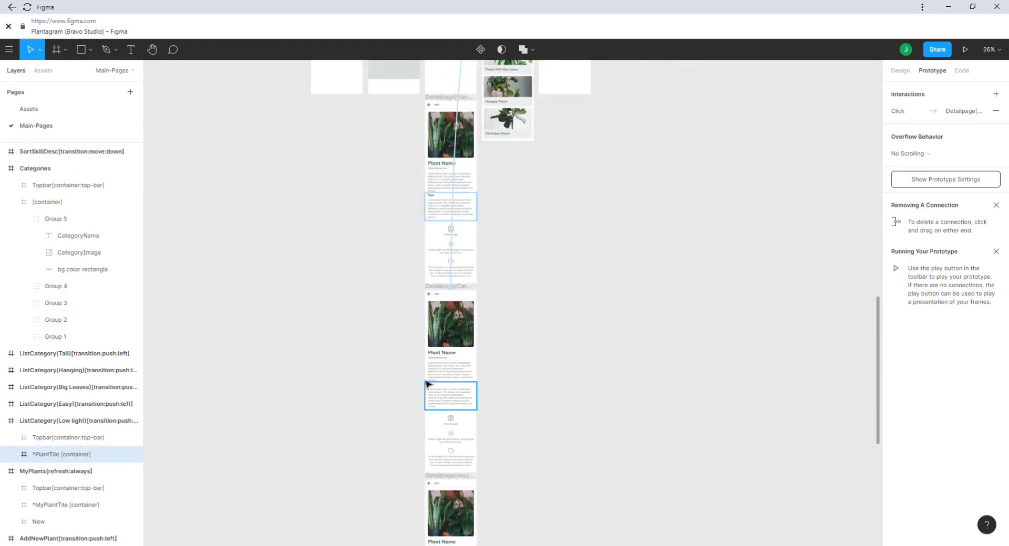
{"action": "scroll", "coordinate": [521, 452], "scroll_direction": "up", "scroll_amount": 7}
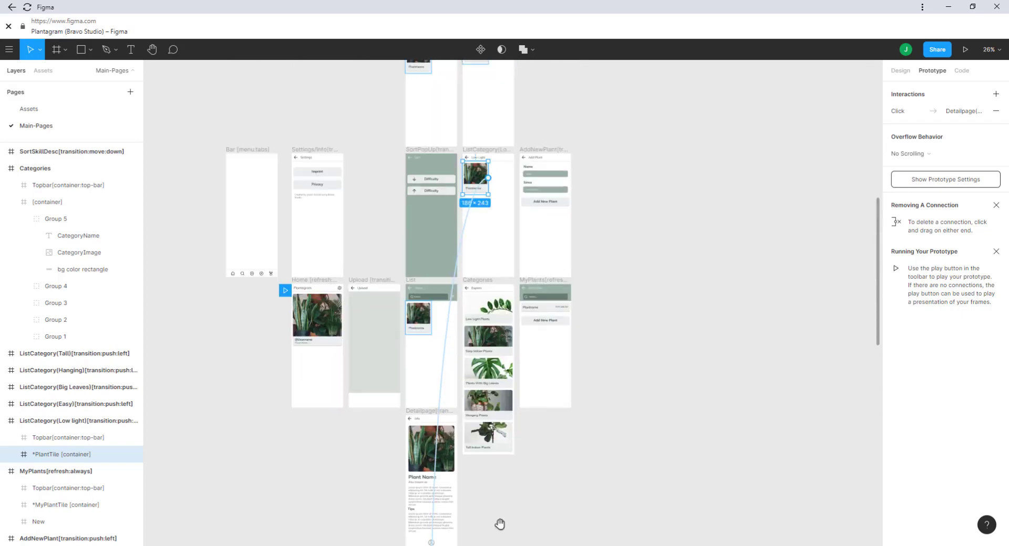
{"action": "left_click_drag", "start_coordinate": [582, 159], "coordinate": [549, 435]}
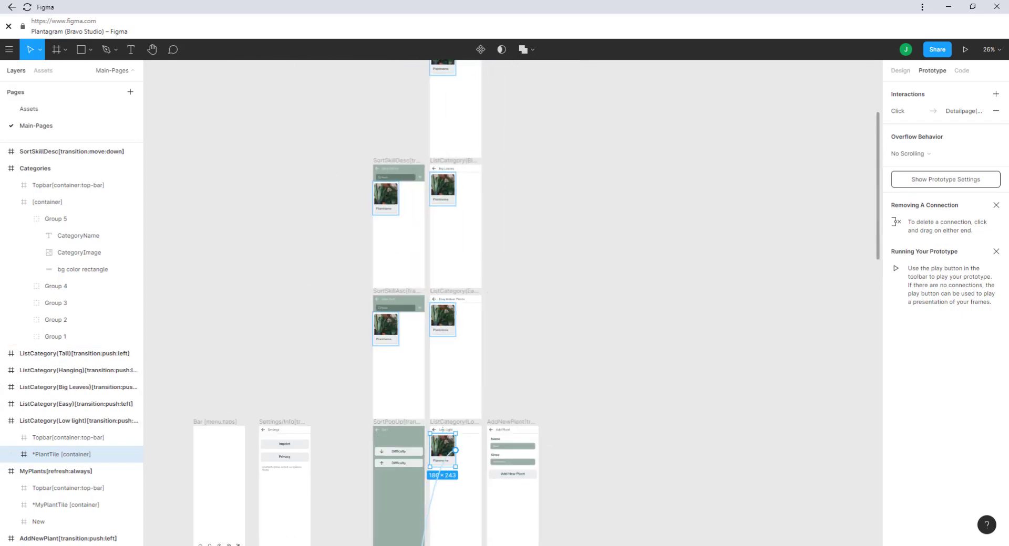
Switch to Bravo Studio and examine Category in the Tall Plants URL and the id variable in PlantsDetail for Categories
{"action": "key", "text": "alt+Tab"}
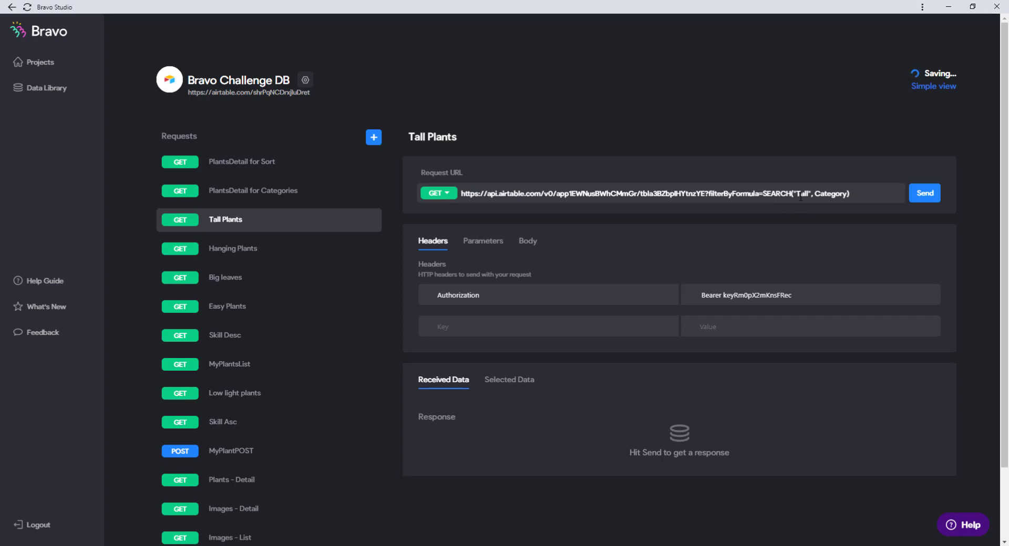
{"action": "left_click_drag", "start_coordinate": [814, 194], "coordinate": [843, 195]}
{"action": "left_click", "coordinate": [251, 191]}
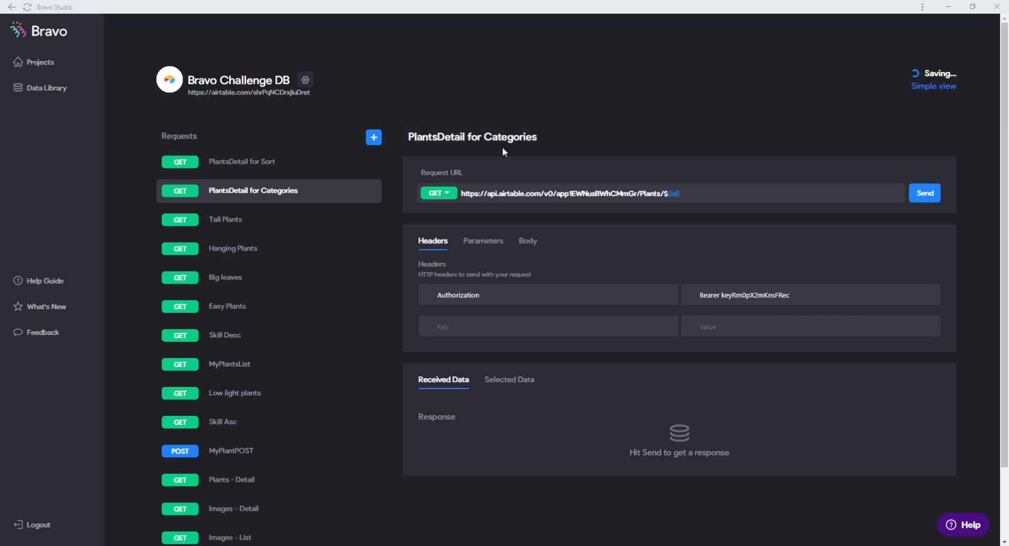
{"action": "left_click_drag", "start_coordinate": [679, 196], "coordinate": [672, 195]}
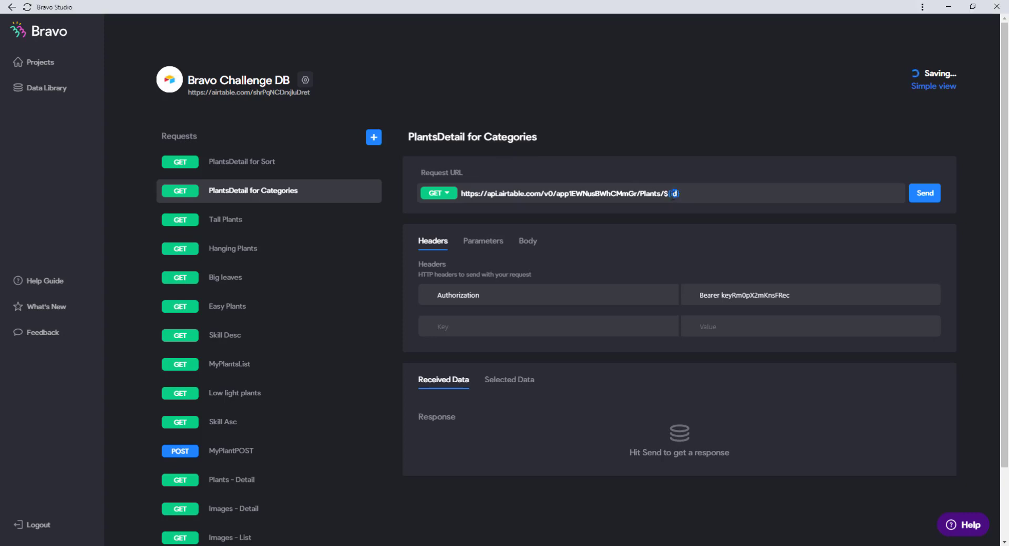
Open the Plants - Detail request and return to PlantsDetail for Categories to compare the variables in their request URLs
{"action": "scroll", "coordinate": [273, 231], "scroll_direction": "down", "scroll_amount": 3}
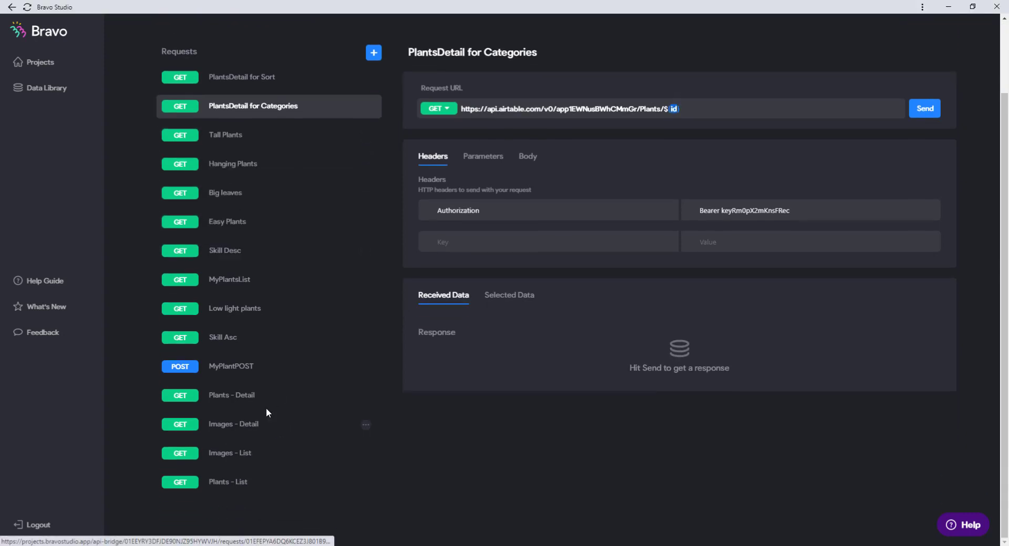
{"action": "left_click", "coordinate": [264, 405]}
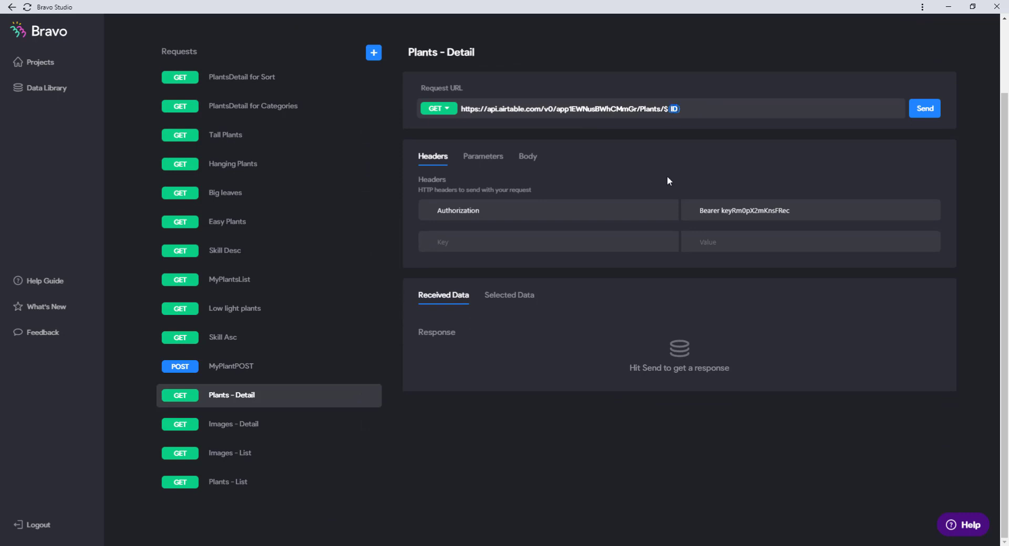
{"action": "left_click", "coordinate": [260, 116]}
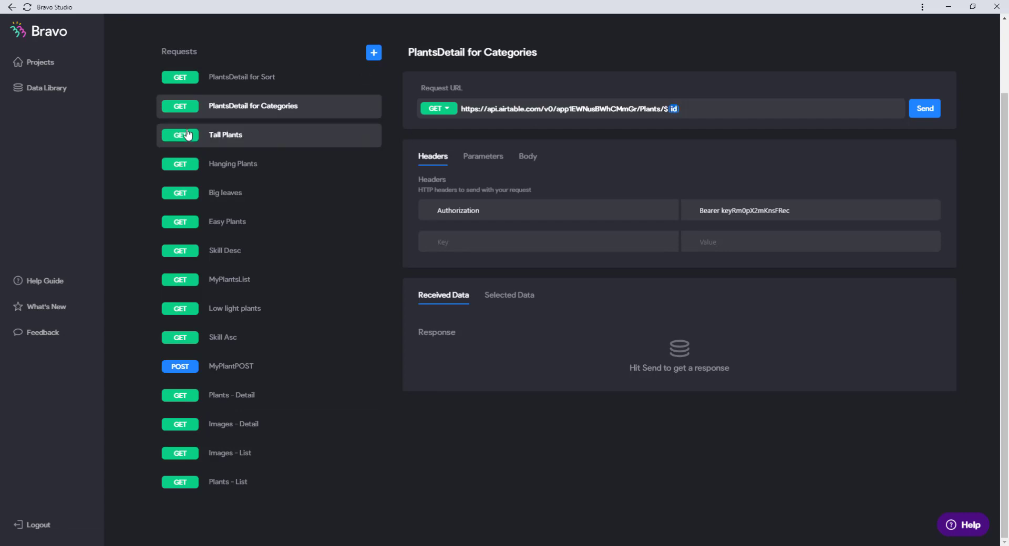
Open the Tall Plants request's selected data and examine its id entry
{"action": "left_click", "coordinate": [232, 136]}
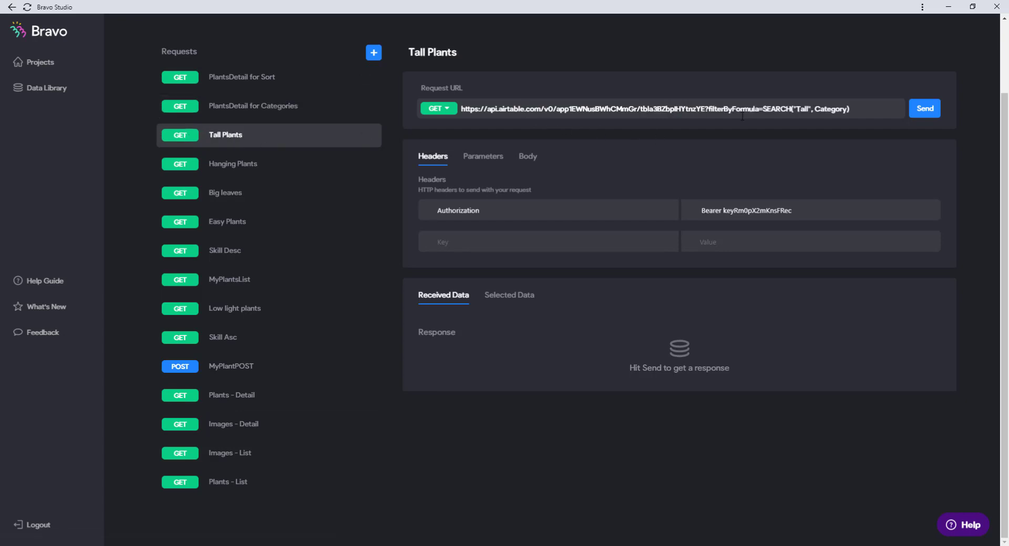
{"action": "left_click", "coordinate": [502, 296]}
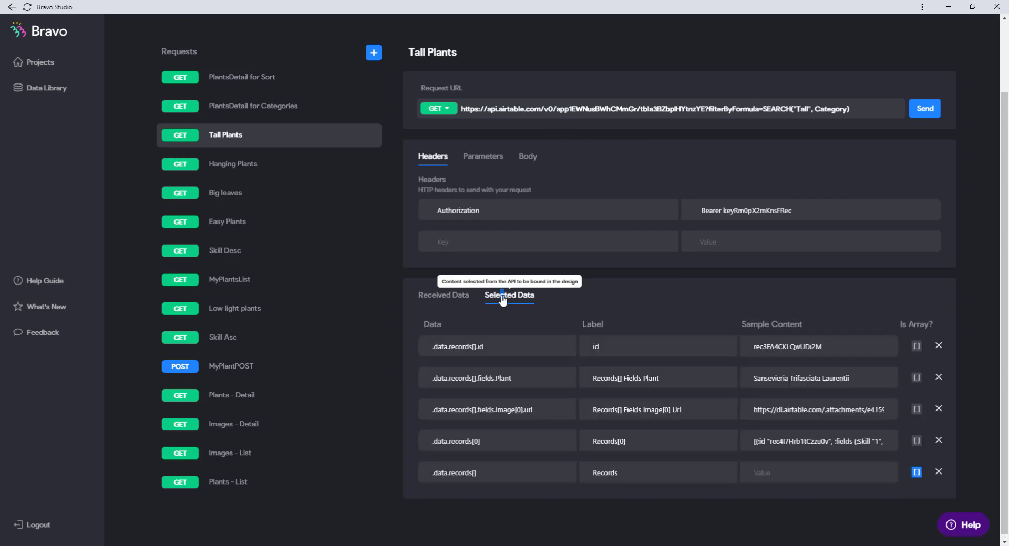
{"action": "left_click_drag", "start_coordinate": [816, 349], "coordinate": [759, 348]}
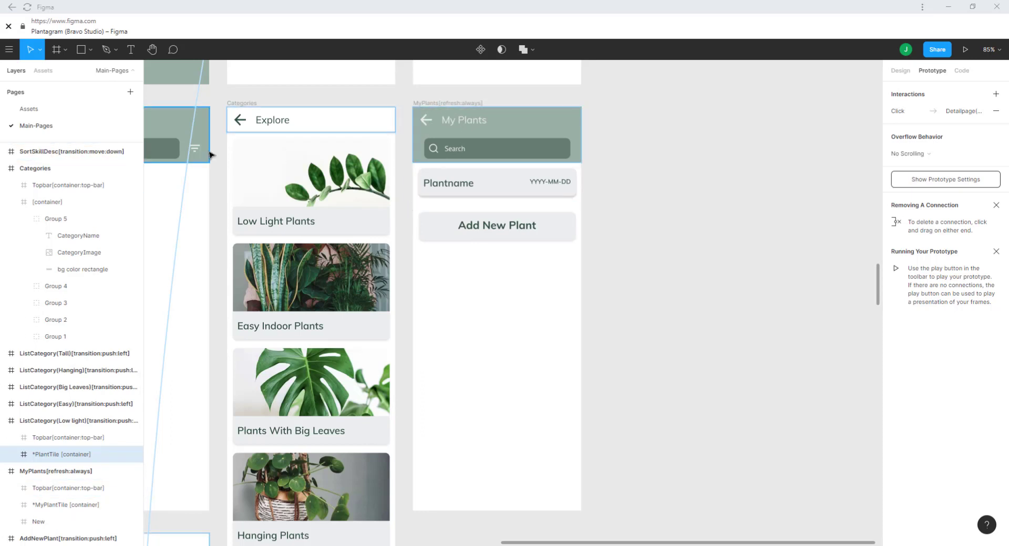
In Figma, select the MyPlantTile container with its design properties shown, and compare it with the My Plants list in the phone emulator
{"action": "left_click", "coordinate": [488, 178]}
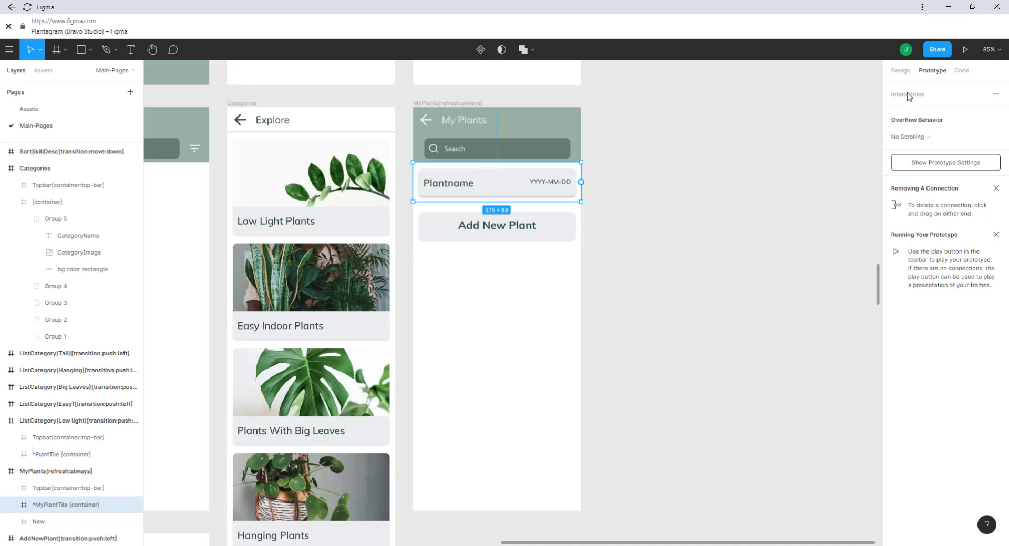
{"action": "left_click", "coordinate": [900, 70]}
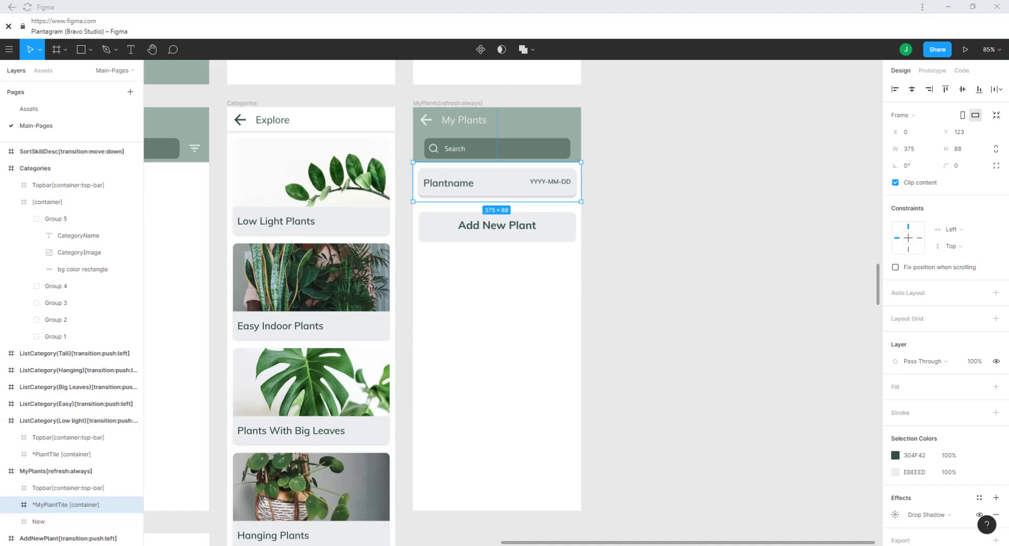
{"action": "left_click_drag", "start_coordinate": [0, 109], "coordinate": [784, 87]}
{"action": "scroll", "coordinate": [750, 306], "scroll_direction": "down", "scroll_amount": 2}
{"action": "scroll", "coordinate": [743, 250], "scroll_direction": "up", "scroll_amount": 2}
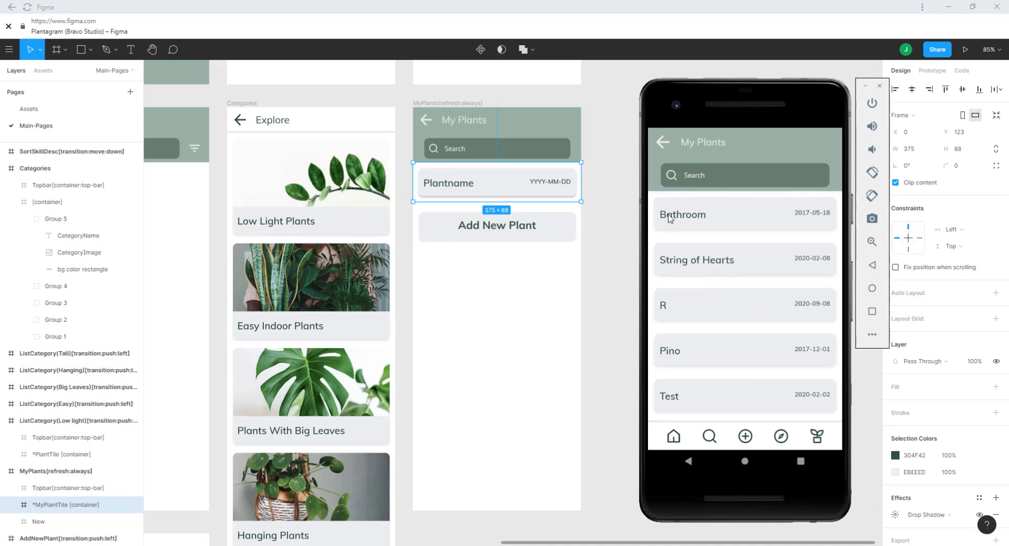
{"action": "left_click_drag", "start_coordinate": [817, 94], "coordinate": [166, 99]}
{"action": "key", "text": "alt+Tab"}
Select the Add New Plant button's frame in MyPlants, and select the AddForm in the AddNewPlant frame
{"action": "left_click", "coordinate": [576, 242]}
{"action": "left_click", "coordinate": [568, 237]}
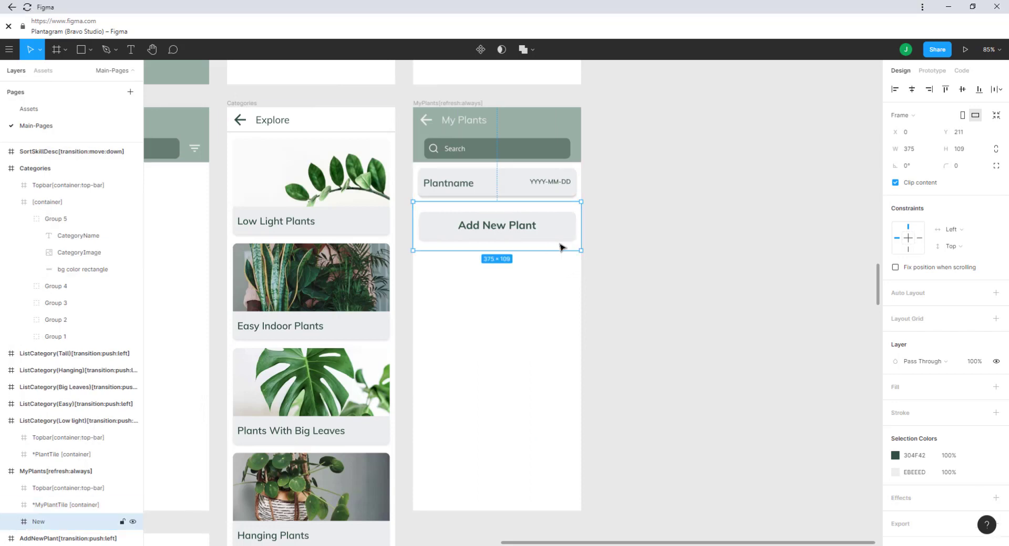
{"action": "left_click_drag", "start_coordinate": [677, 223], "coordinate": [673, 405]}
{"action": "left_click_drag", "start_coordinate": [660, 166], "coordinate": [658, 289]}
{"action": "scroll", "coordinate": [657, 289], "scroll_direction": "up", "scroll_amount": 3}
{"action": "left_click", "coordinate": [490, 178]}
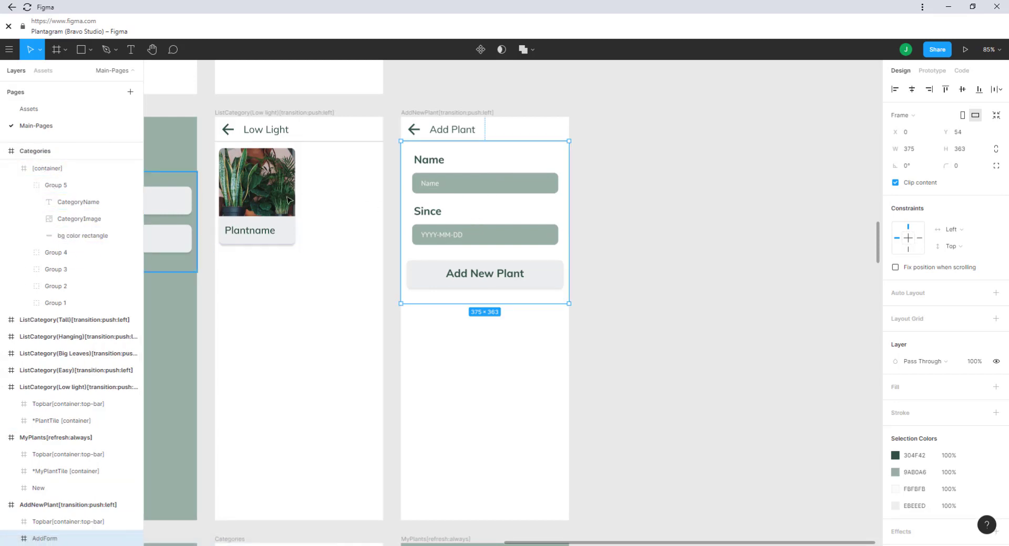
Expand the Namefield and Datefield groups in AddForm and select the Date input-text layer to examine its component tag
{"action": "left_click", "coordinate": [508, 193]}
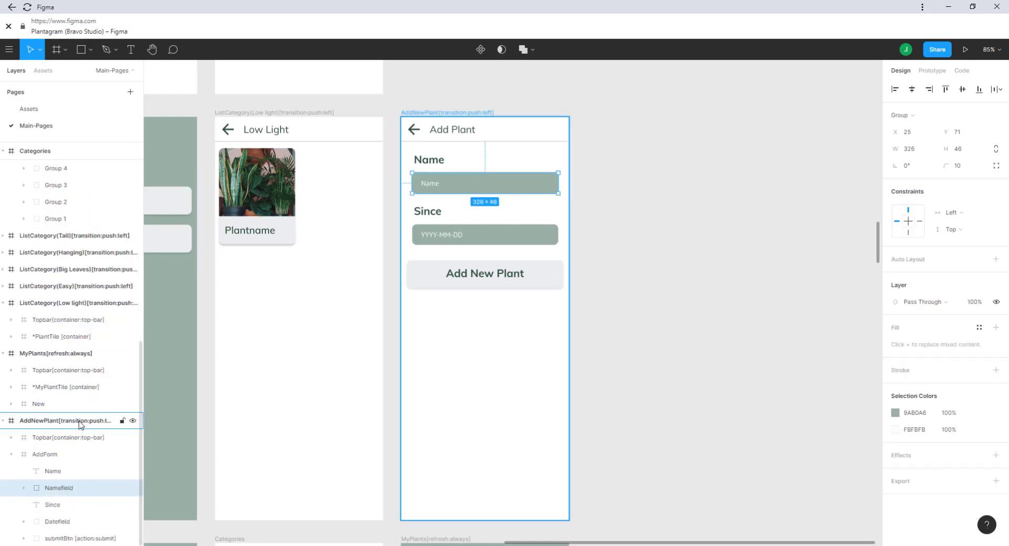
{"action": "left_click", "coordinate": [23, 488]}
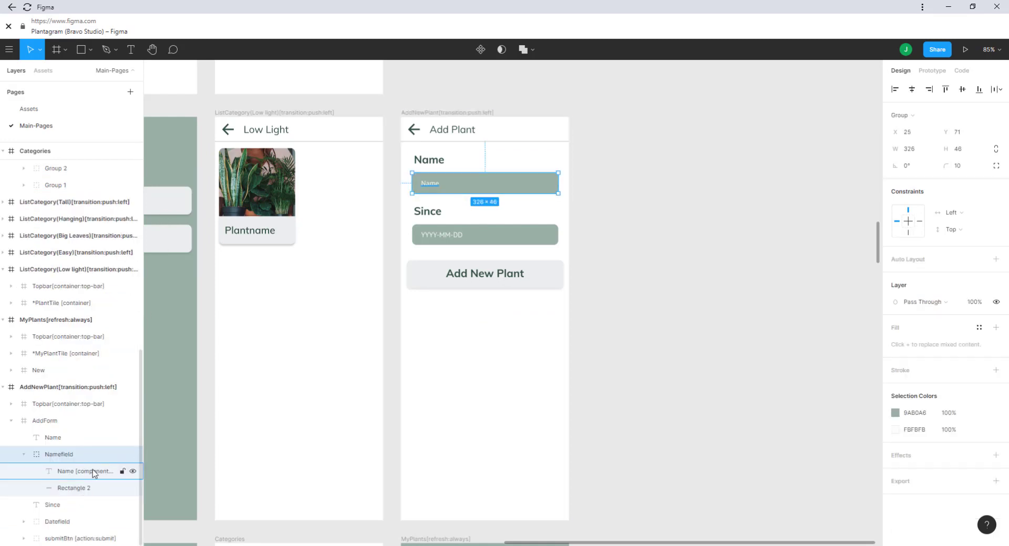
{"action": "left_click", "coordinate": [24, 521]}
{"action": "scroll", "coordinate": [51, 508], "scroll_direction": "down", "scroll_amount": 1}
{"action": "scroll", "coordinate": [58, 507], "scroll_direction": "down", "scroll_amount": 1}
{"action": "left_click", "coordinate": [68, 507]}
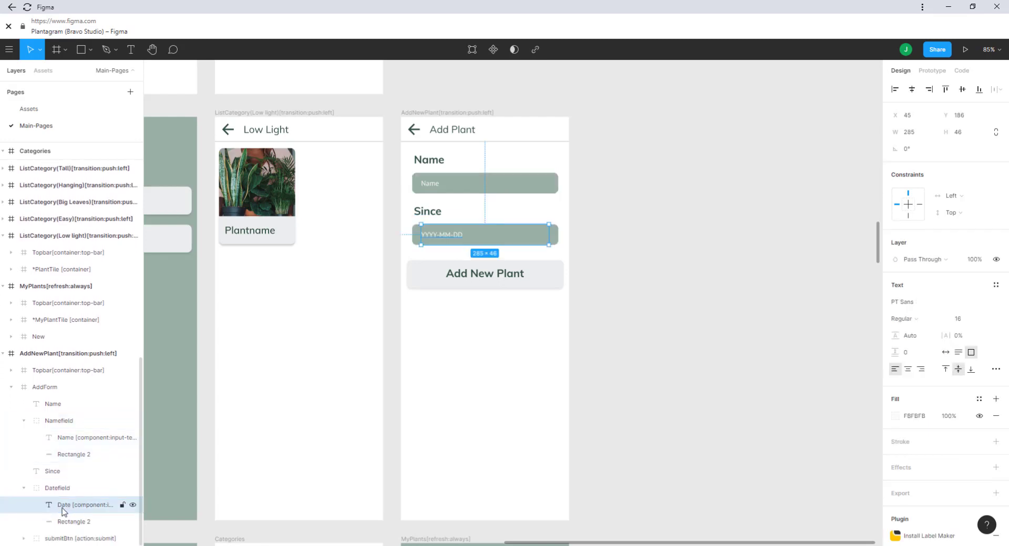
Show the prototype connections of the List frame's top bar and trace its filter icon to the SortPopUp frame
{"action": "left_click_drag", "start_coordinate": [498, 212], "coordinate": [661, 408]}
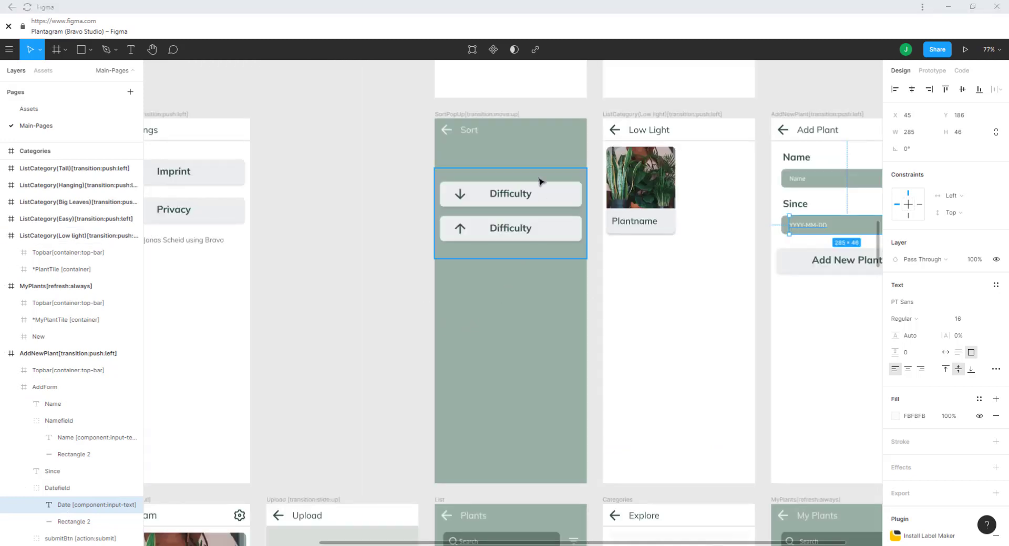
{"action": "left_click_drag", "start_coordinate": [561, 363], "coordinate": [536, 385]}
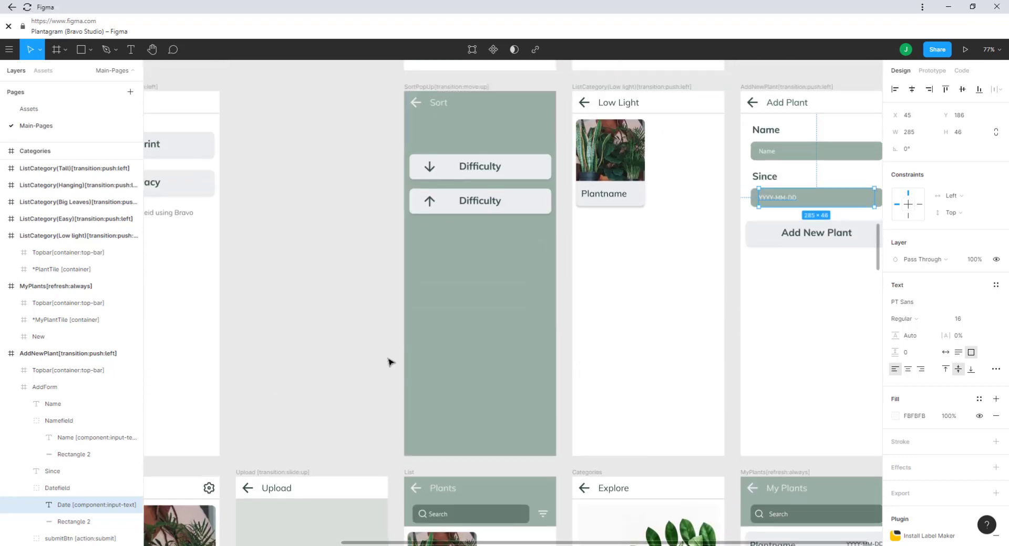
{"action": "scroll", "coordinate": [521, 283], "scroll_direction": "up", "scroll_amount": 1}
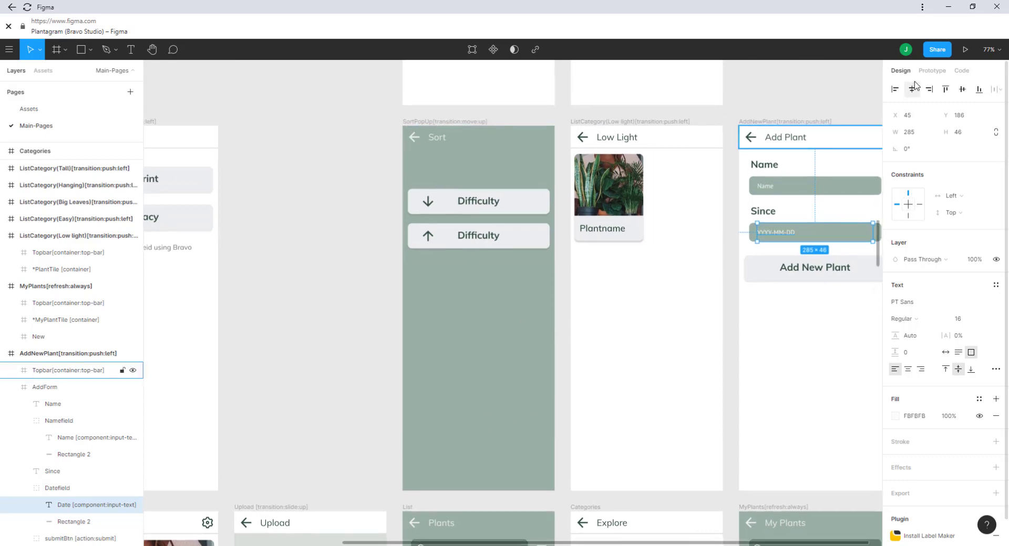
{"action": "left_click", "coordinate": [931, 70]}
{"action": "scroll", "coordinate": [536, 400], "scroll_direction": "down", "scroll_amount": 4}
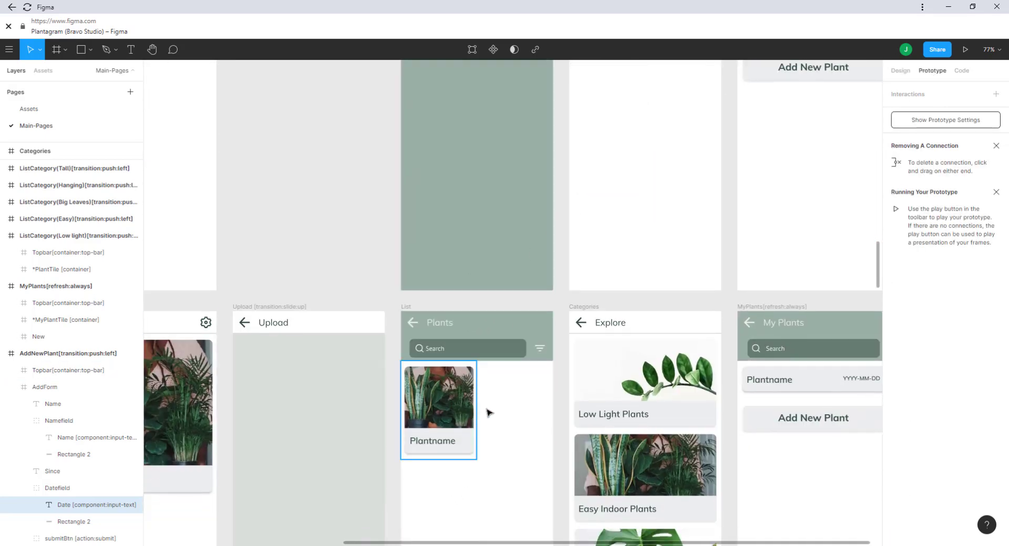
{"action": "left_click", "coordinate": [539, 350]}
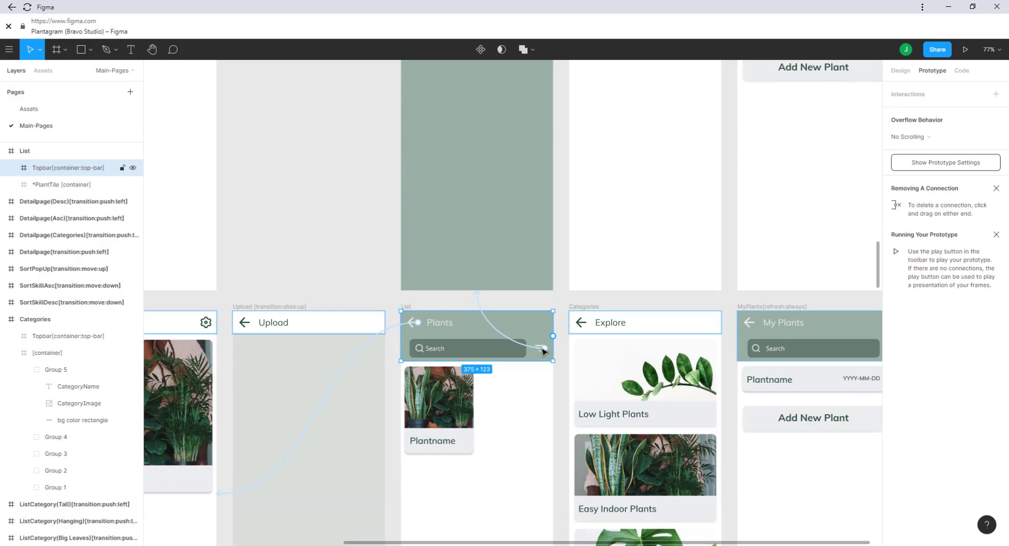
{"action": "scroll", "coordinate": [468, 259], "scroll_direction": "up", "scroll_amount": 4}
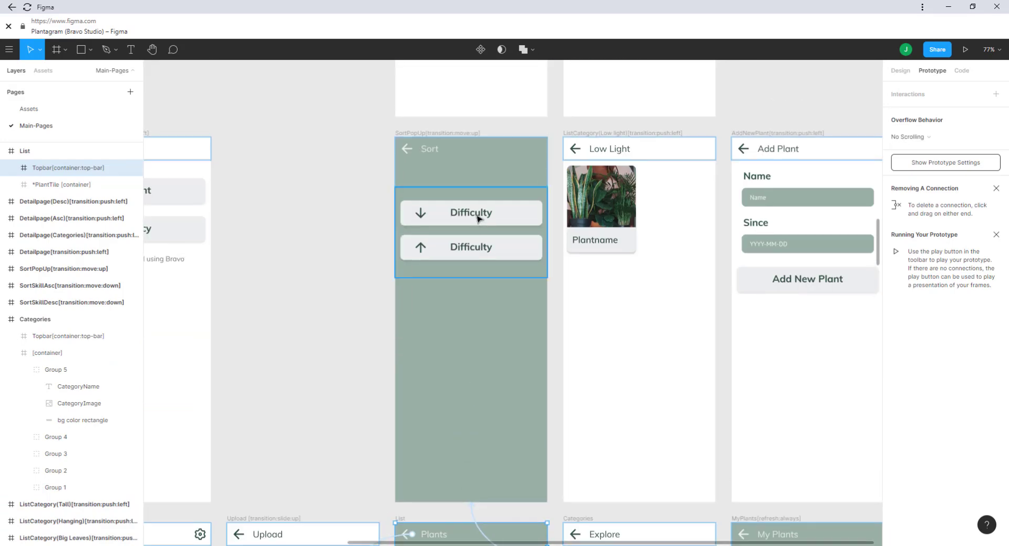
Select the Difficulty options' container in SortPopUp and trace its connections to the SortSkillAsc and SortSkillDesc frames
{"action": "left_click_drag", "start_coordinate": [476, 216], "coordinate": [478, 216]}
{"action": "left_click", "coordinate": [465, 216]}
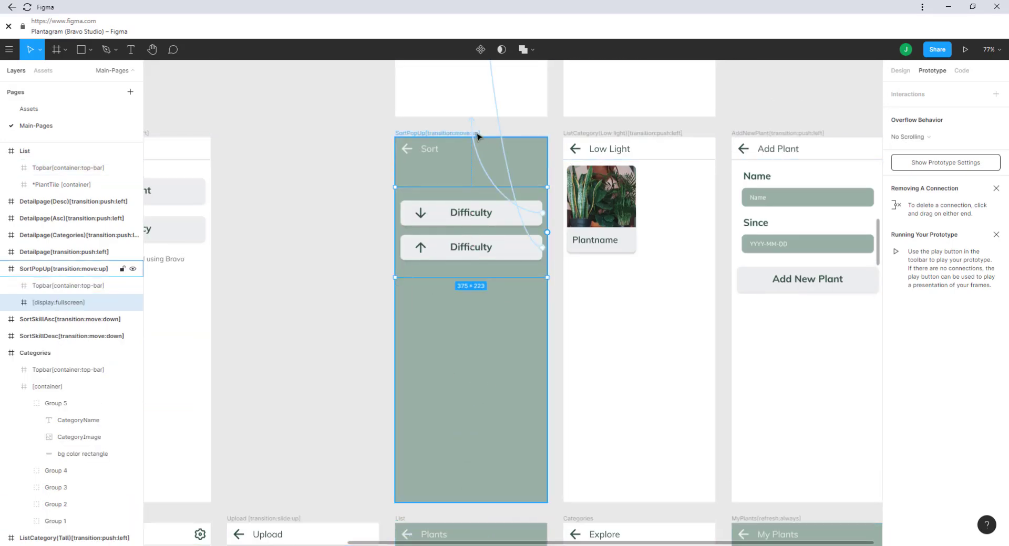
{"action": "scroll", "coordinate": [475, 158], "scroll_direction": "up", "scroll_amount": 10}
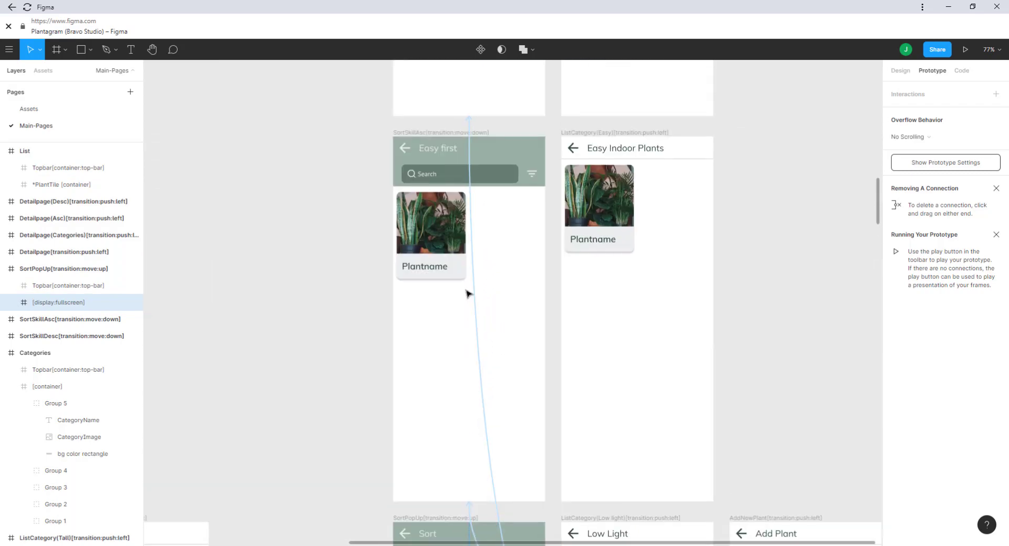
{"action": "scroll", "coordinate": [465, 303], "scroll_direction": "up", "scroll_amount": 4}
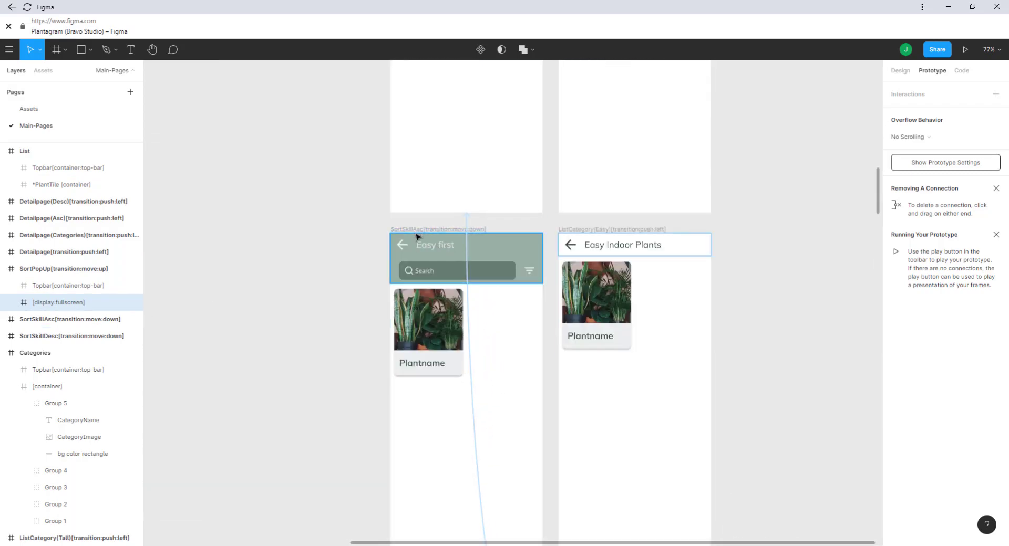
{"action": "scroll", "coordinate": [425, 315], "scroll_direction": "up", "scroll_amount": 12}
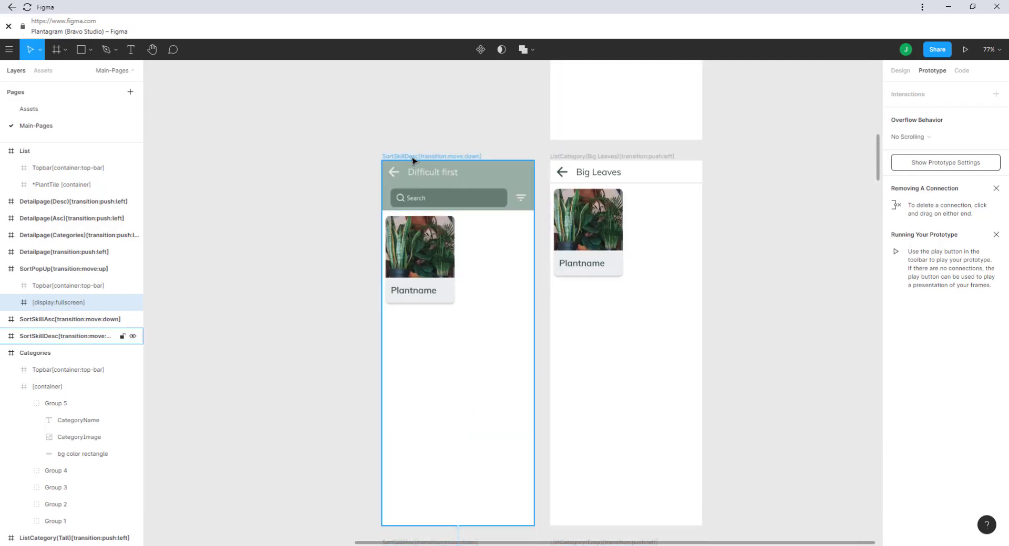
{"action": "left_click", "coordinate": [373, 261]}
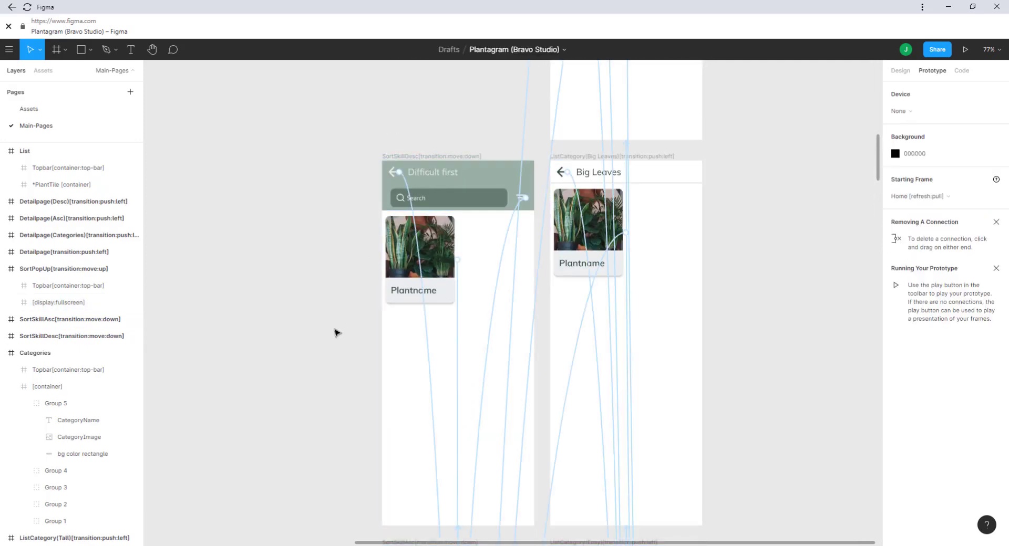
{"action": "left_click", "coordinate": [899, 71]}
Examine the overall frame layout, the Settings frame with Imprint and Privacy, and the row of main frames from Upload to MyPlants
{"action": "scroll", "coordinate": [605, 375], "scroll_direction": "down", "scroll_amount": 5}
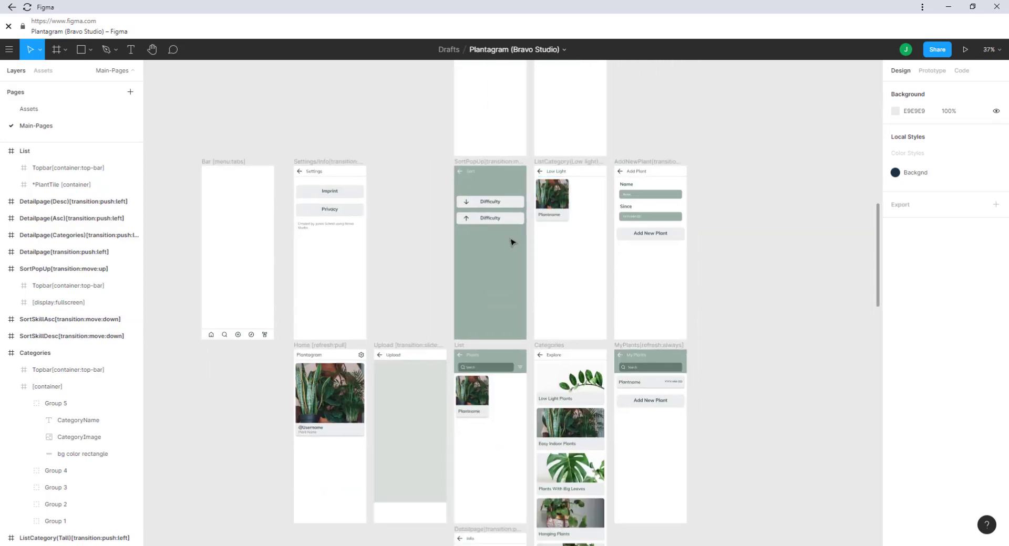
{"action": "scroll", "coordinate": [509, 249], "scroll_direction": "up", "scroll_amount": 3}
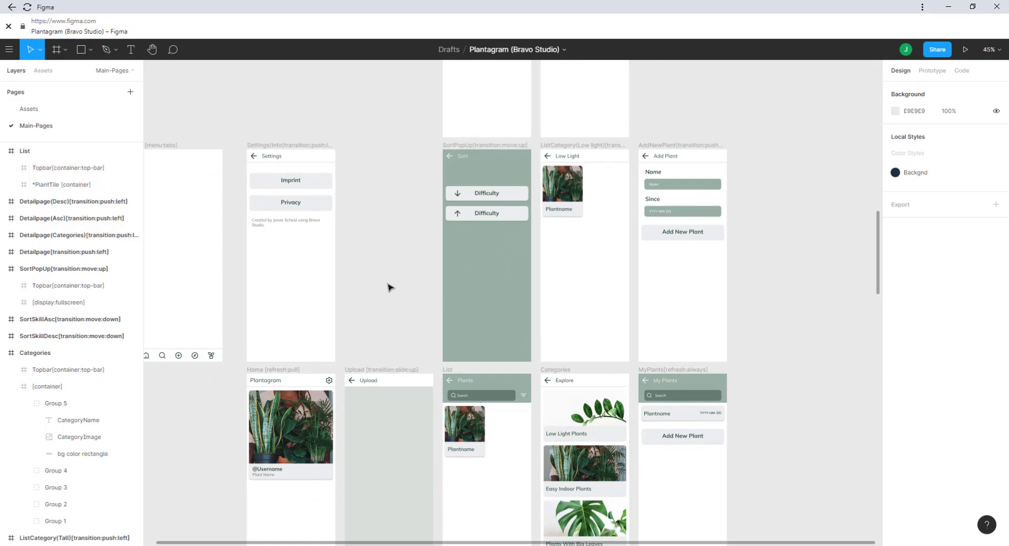
{"action": "scroll", "coordinate": [522, 245], "scroll_direction": "up", "scroll_amount": 6}
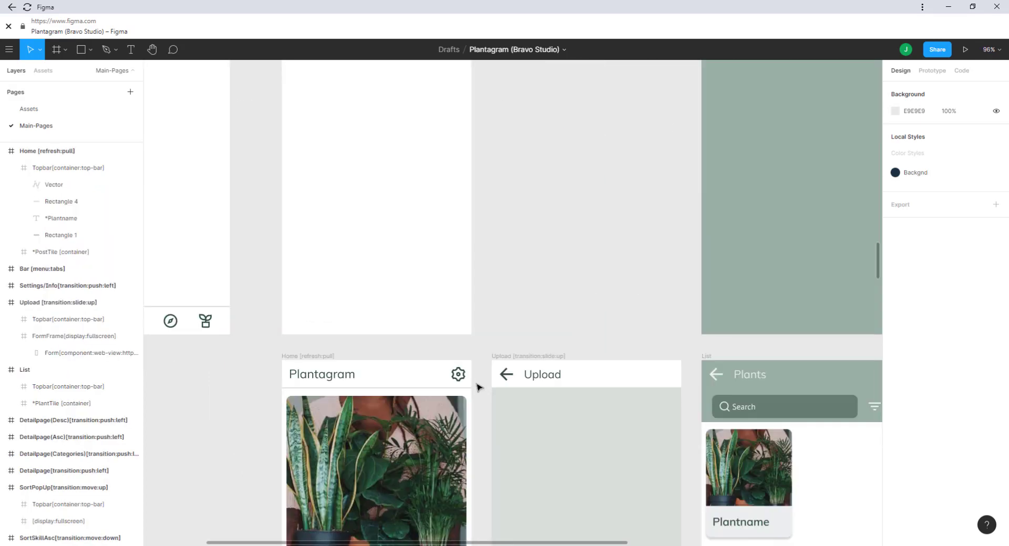
{"action": "left_click_drag", "start_coordinate": [468, 287], "coordinate": [515, 479]}
{"action": "left_click_drag", "start_coordinate": [516, 330], "coordinate": [531, 372]}
{"action": "scroll", "coordinate": [518, 337], "scroll_direction": "down", "scroll_amount": 1}
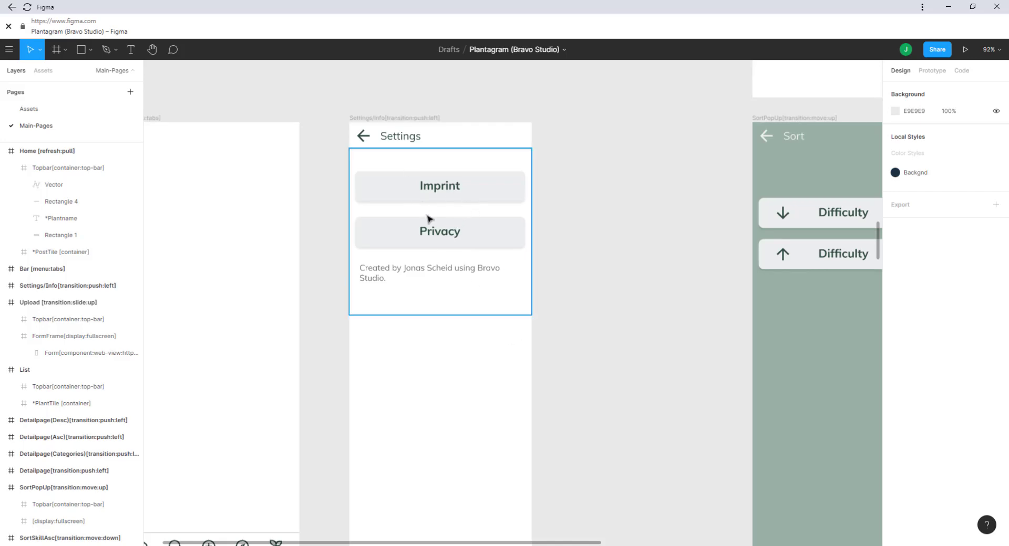
{"action": "scroll", "coordinate": [551, 286], "scroll_direction": "down", "scroll_amount": 5}
{"action": "scroll", "coordinate": [583, 301], "scroll_direction": "down", "scroll_amount": 3}
{"action": "scroll", "coordinate": [473, 236], "scroll_direction": "down", "scroll_amount": 3}
{"action": "scroll", "coordinate": [393, 176], "scroll_direction": "right", "scroll_amount": 5}
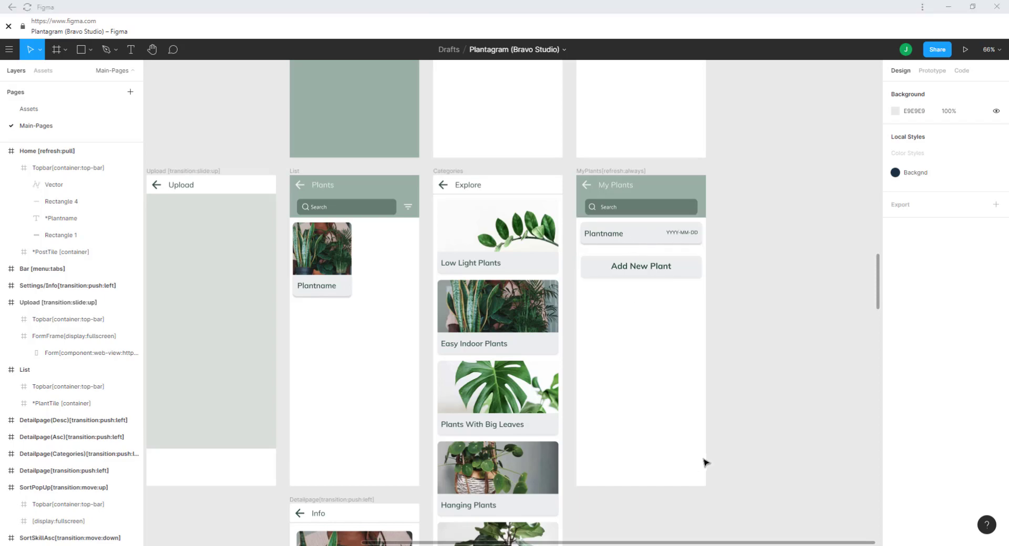
Switch to the Airtable Bravo Challenge DB and view the MyPlants table
{"action": "key", "text": "alt+Tab"}
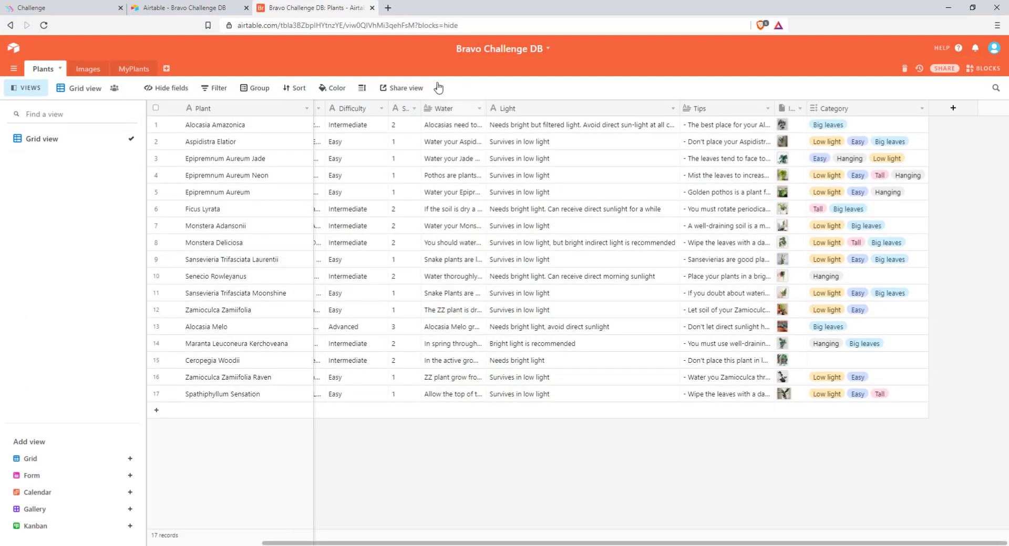
{"action": "left_click", "coordinate": [132, 69]}
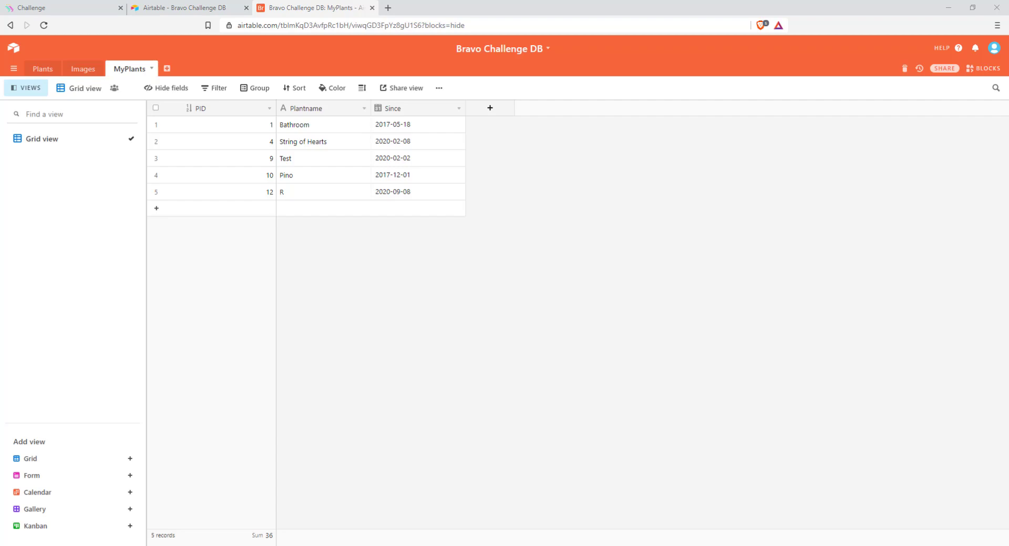
Switch to Figma, clear the selection to show all prototype connections, and return to the page's design properties
{"action": "key", "text": "alt+Tab"}
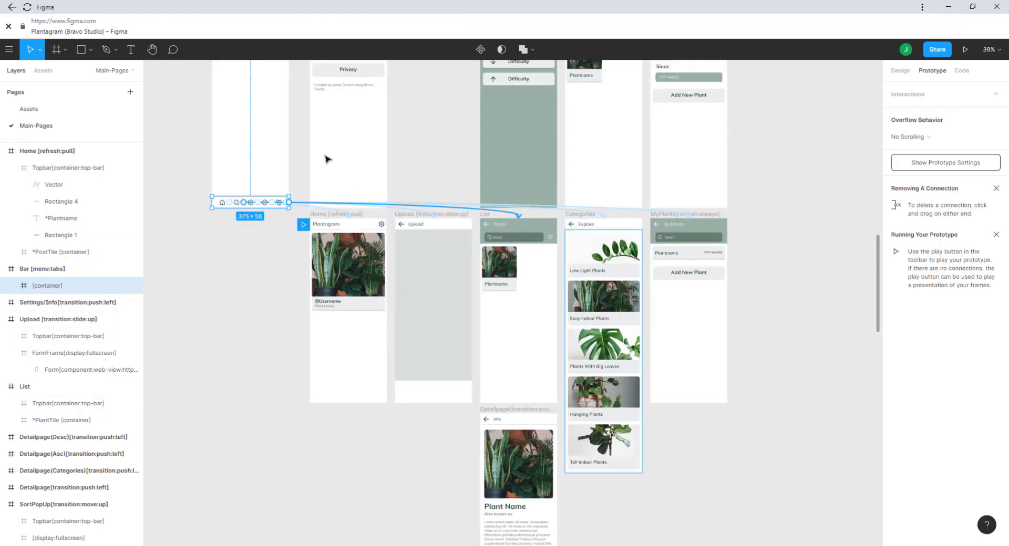
{"action": "left_click_drag", "start_coordinate": [325, 157], "coordinate": [462, 401]}
{"action": "left_click", "coordinate": [296, 360]}
{"action": "left_click_drag", "start_coordinate": [315, 349], "coordinate": [262, 273]}
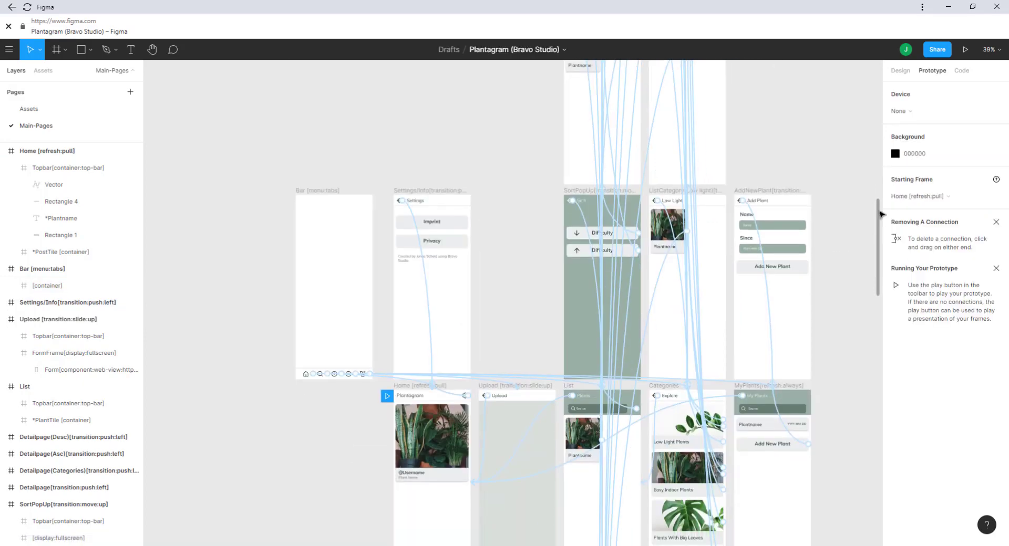
{"action": "left_click", "coordinate": [902, 71]}
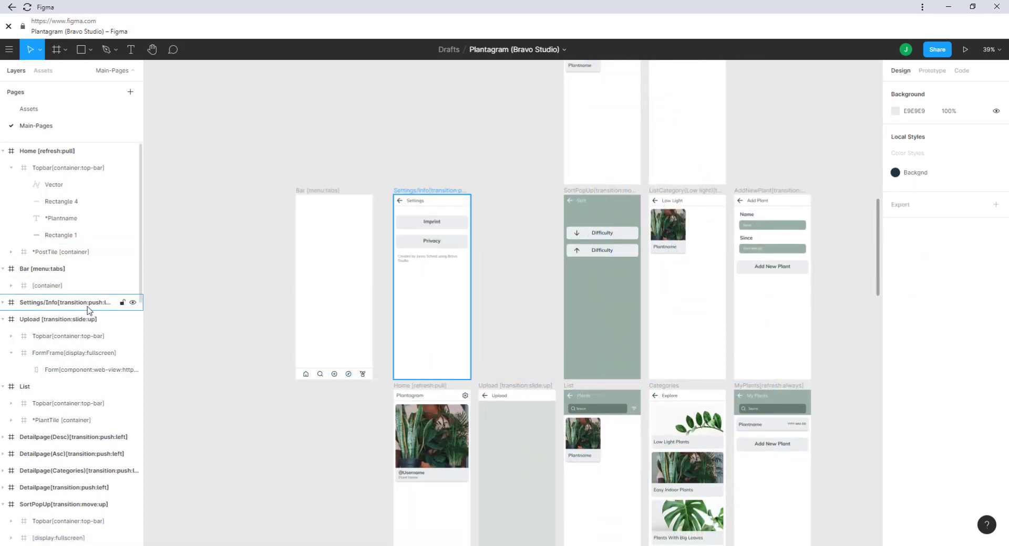
Bring up the phone emulator beside the Figma frames, preview the Sort screen from the Plants list, and return to the list
{"action": "key", "text": "alt+Tab"}
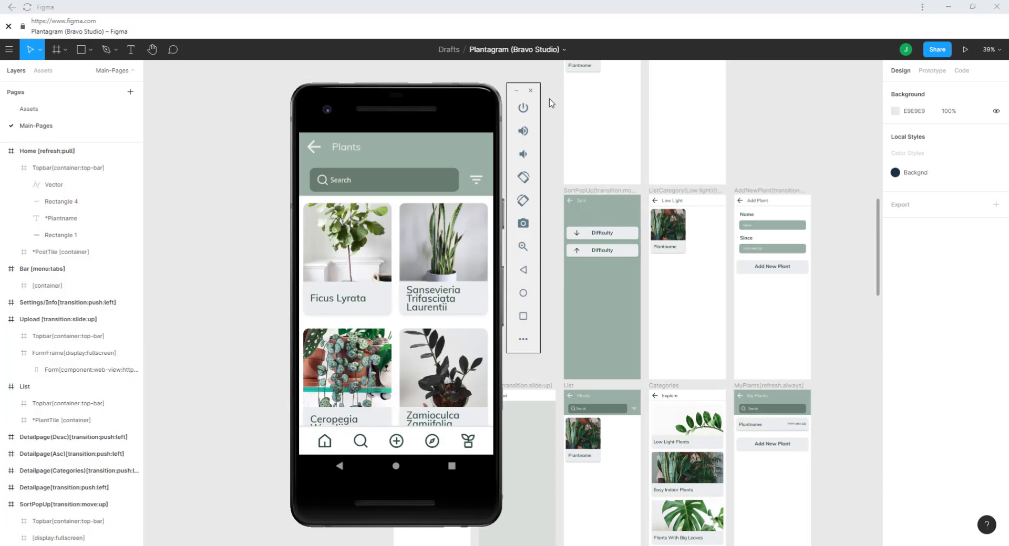
{"action": "left_click_drag", "start_coordinate": [549, 99], "coordinate": [770, 85]}
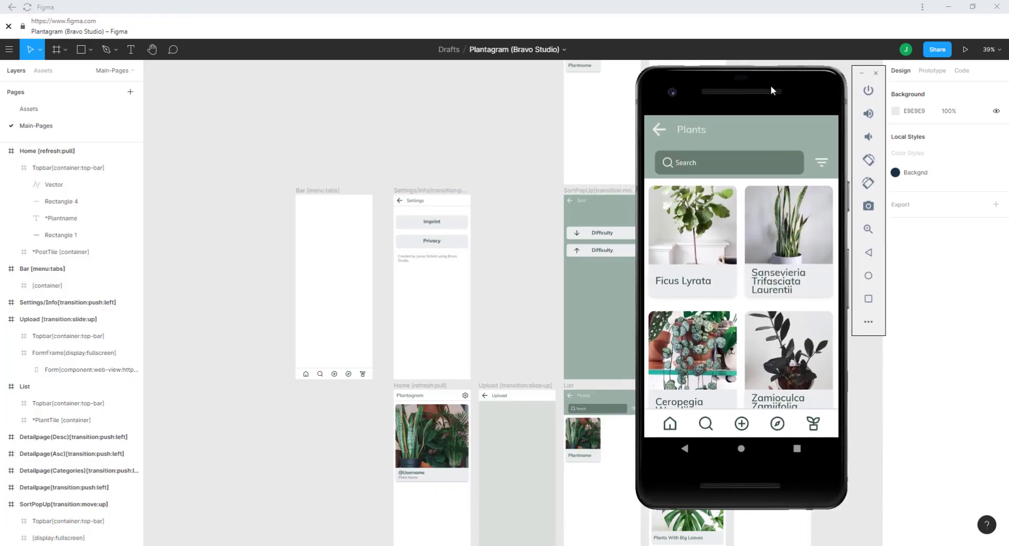
{"action": "left_click", "coordinate": [823, 165]}
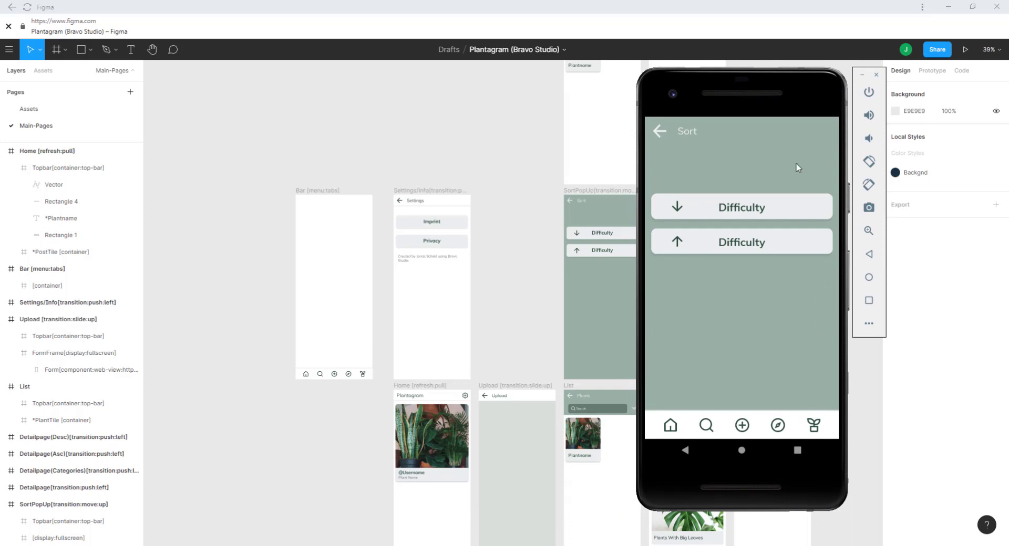
{"action": "left_click", "coordinate": [665, 134]}
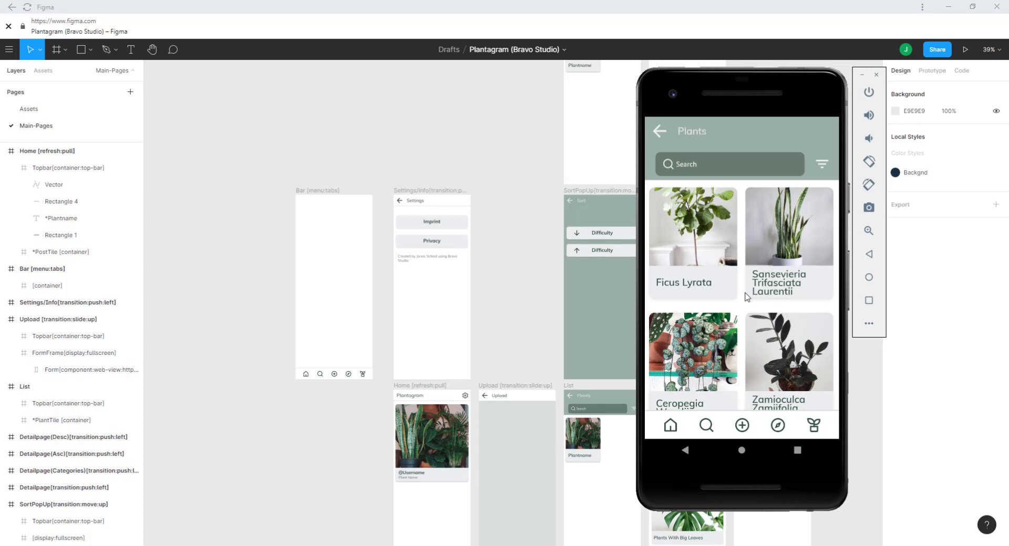
Move the emulator off the Figma canvas and view the layers from List to SortPopUp and Categories
{"action": "left_click_drag", "start_coordinate": [733, 91], "coordinate": [0, 107]}
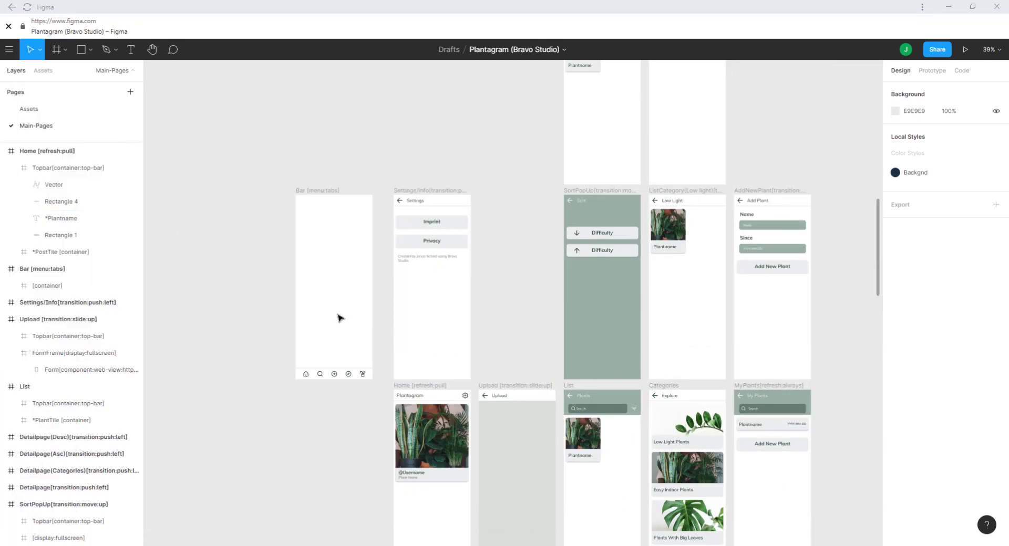
{"action": "scroll", "coordinate": [94, 347], "scroll_direction": "down", "scroll_amount": 3}
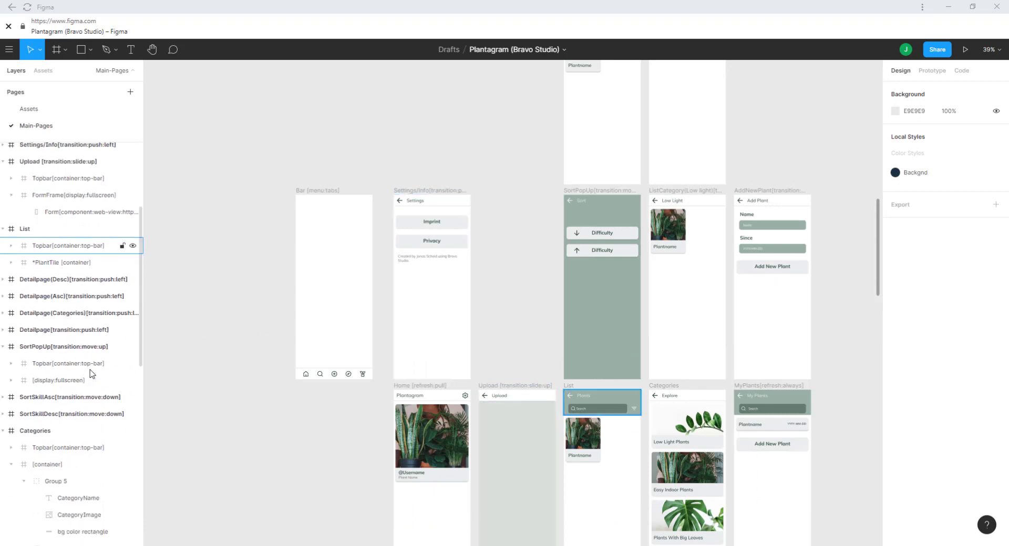